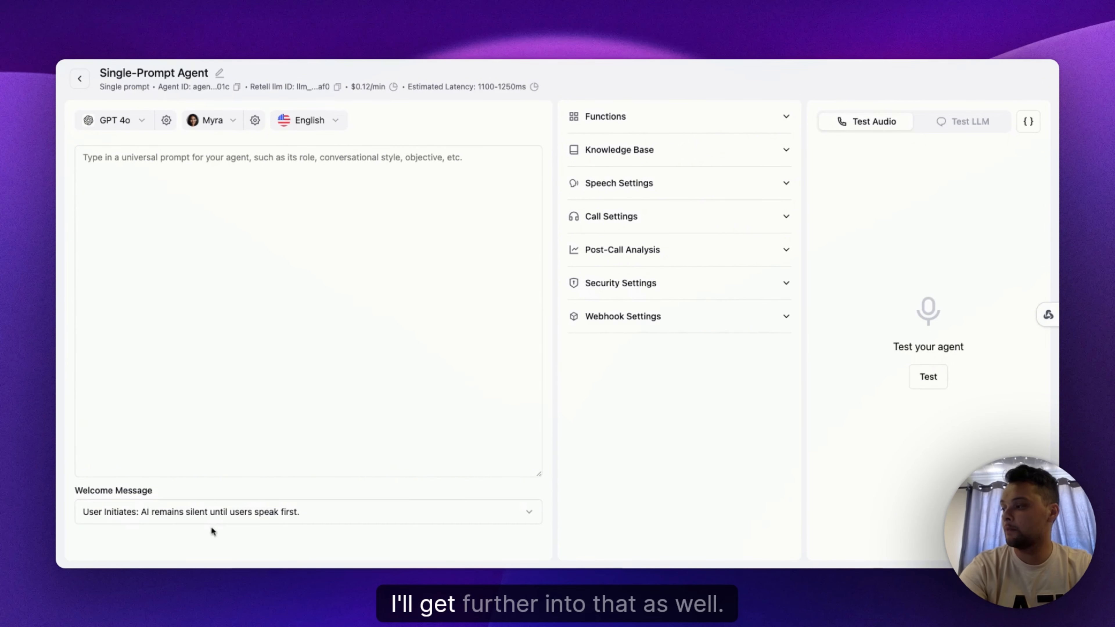
Step: Expand the Functions section of the agent settings
click(417, 336)
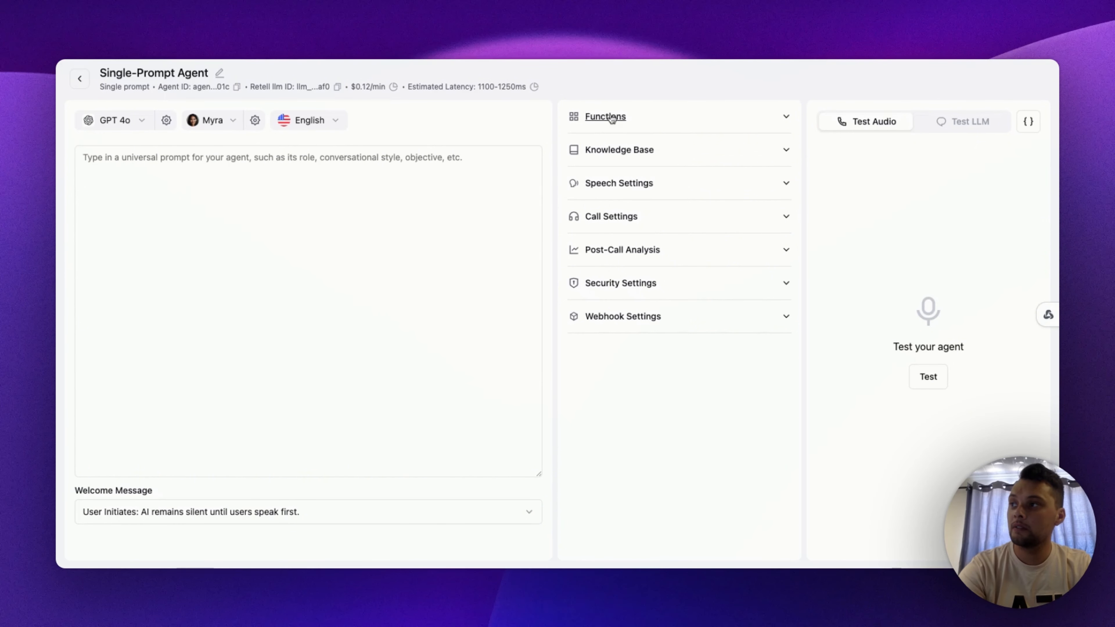
click(630, 120)
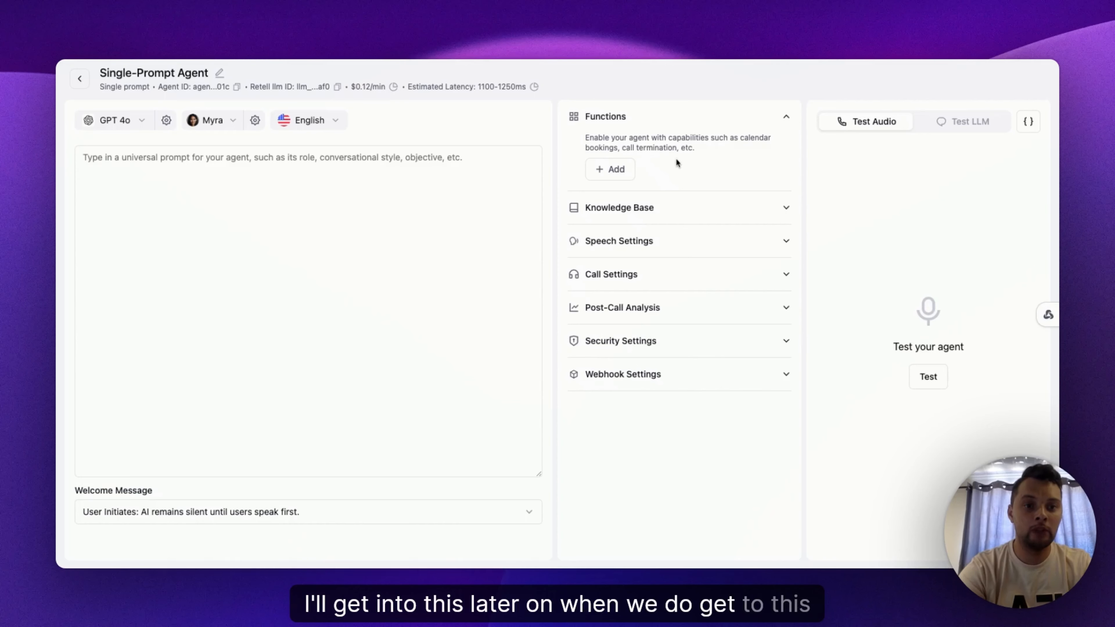
Step: Paste a prompt template with Role, Task, Specifics, Context, The business, What we do and Notes headings into the prompt box
click(321, 294)
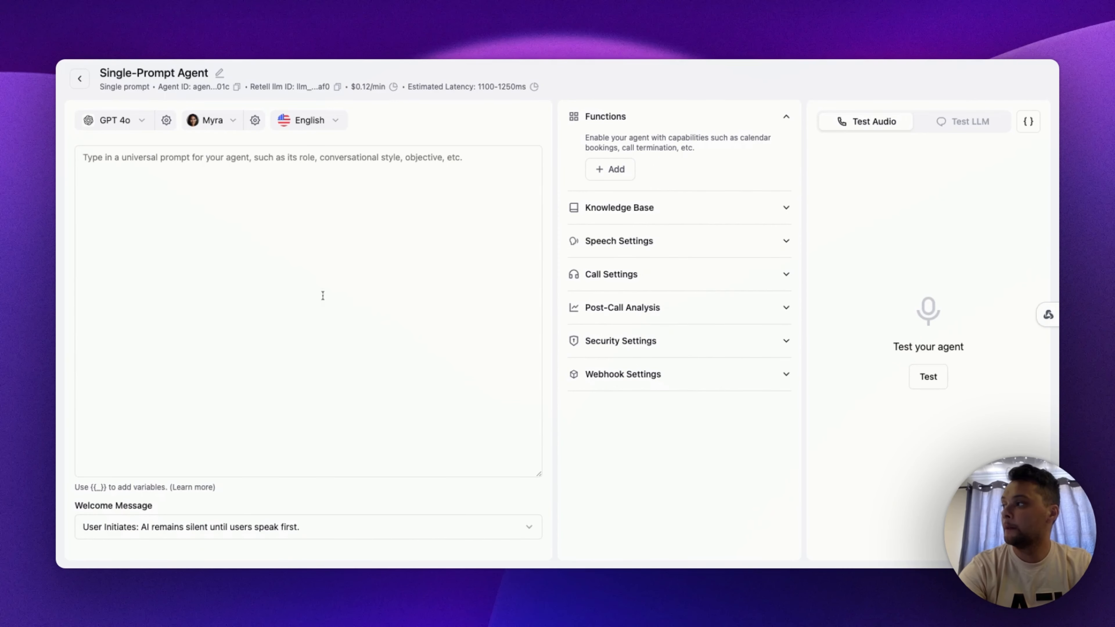
key(super+Tab)
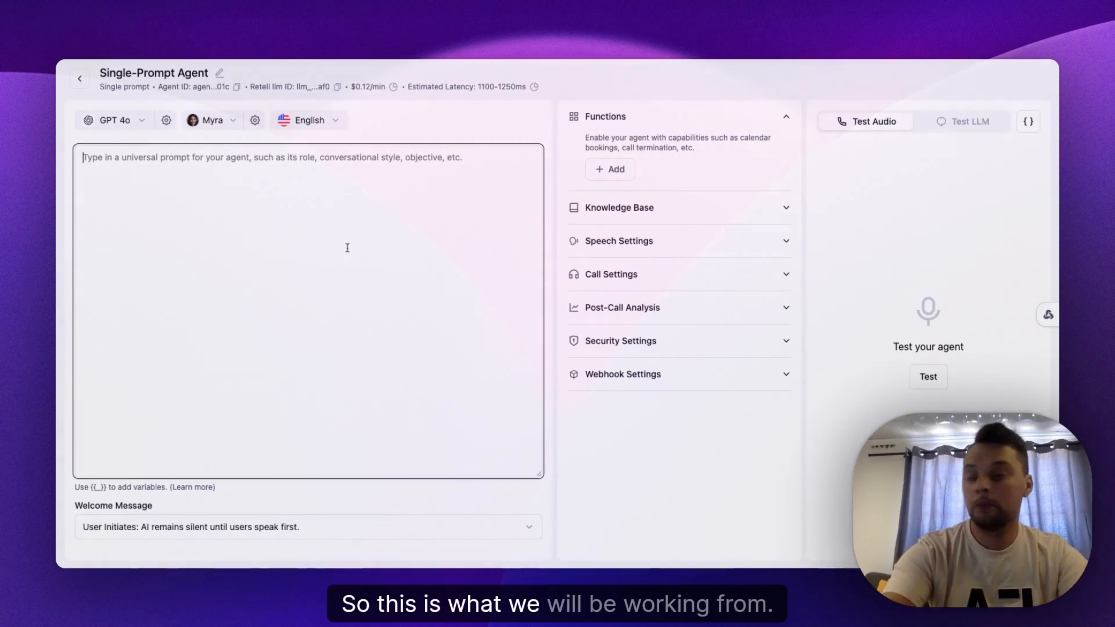
text(#Role:   #Task:  #Specifics:    #Context:  ##The business:   ##What we do:  #Notes:)
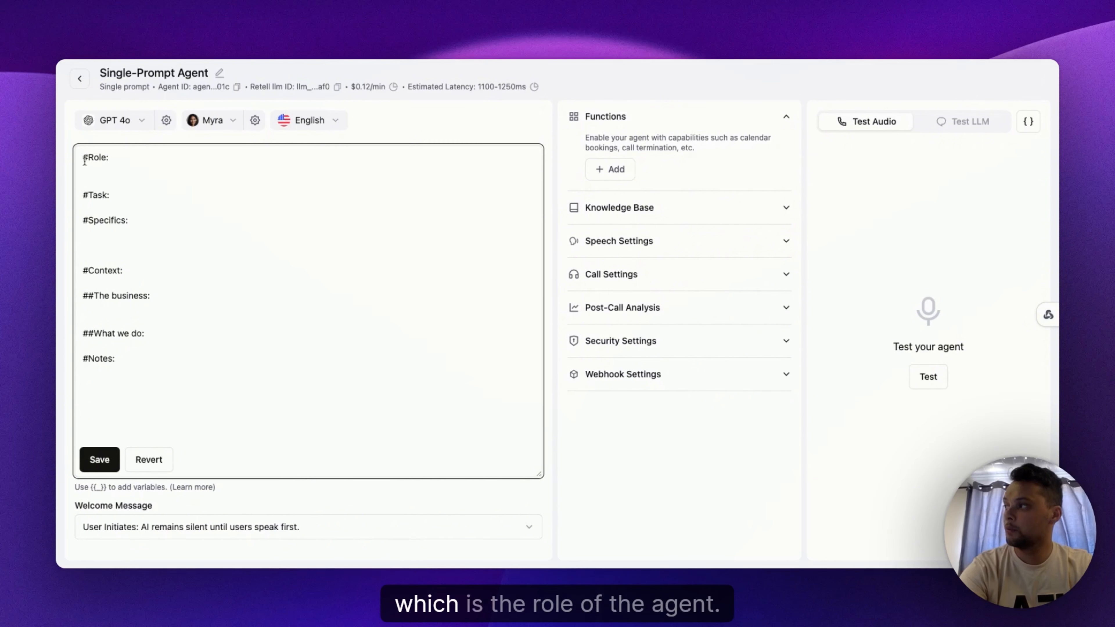
Step: Highlight each template heading in turn to review the prompt's structure
drag(82, 157, 109, 158)
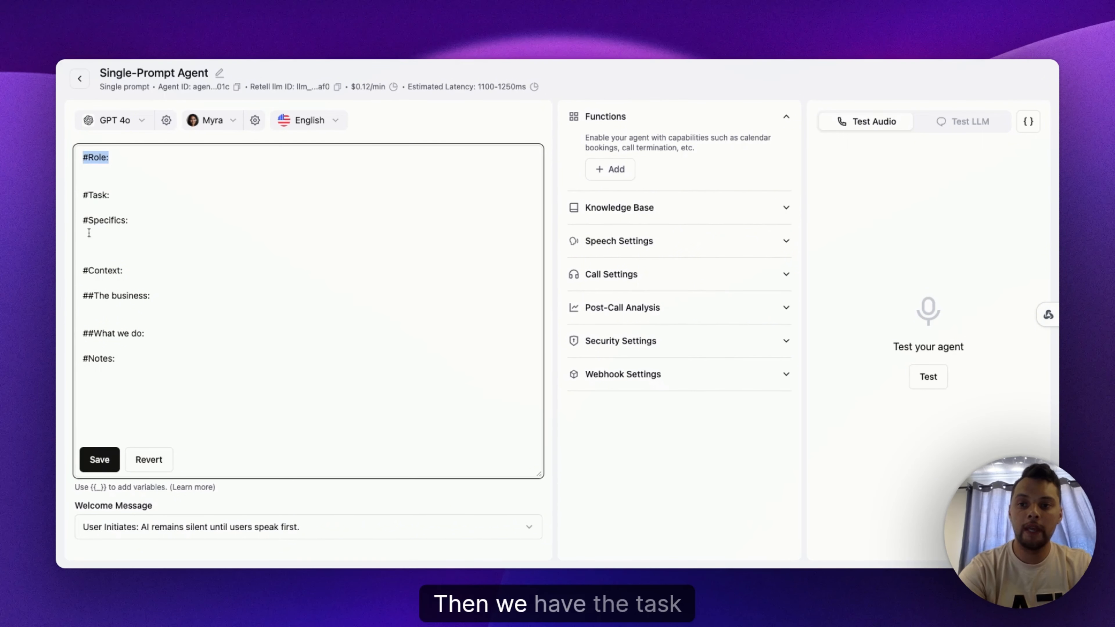
drag(82, 194, 130, 198)
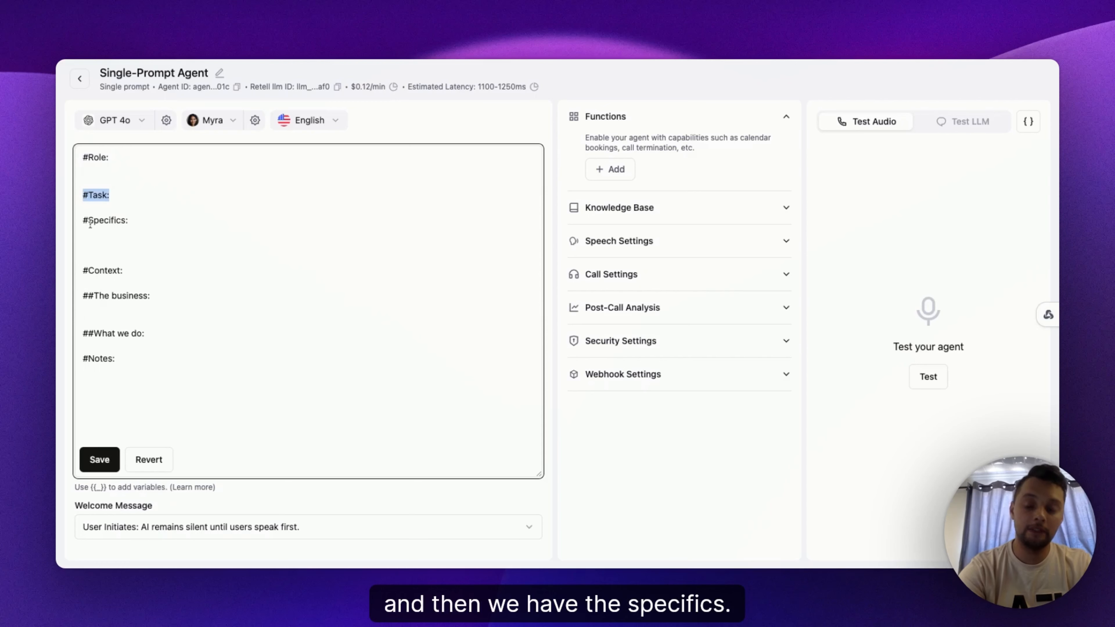
drag(83, 224, 131, 222)
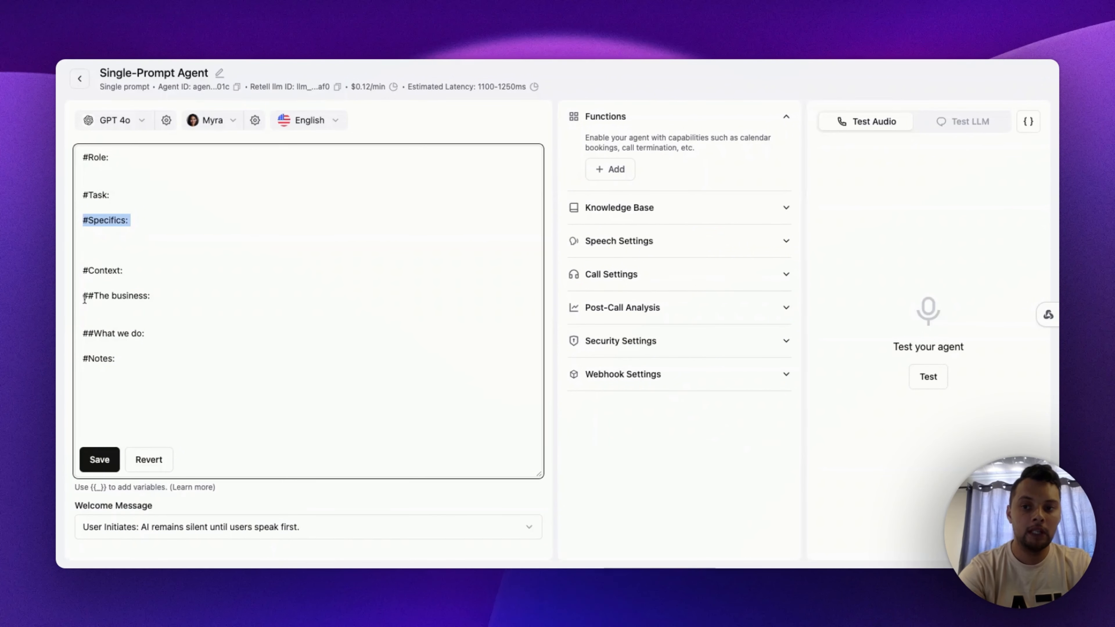
drag(122, 295, 85, 300)
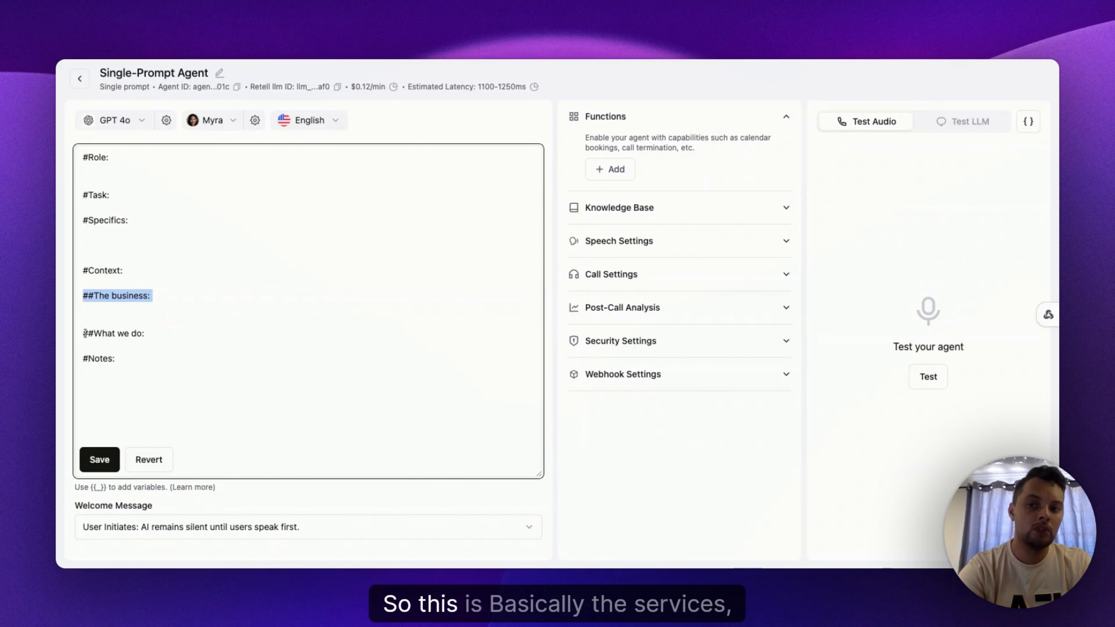
drag(81, 333, 152, 341)
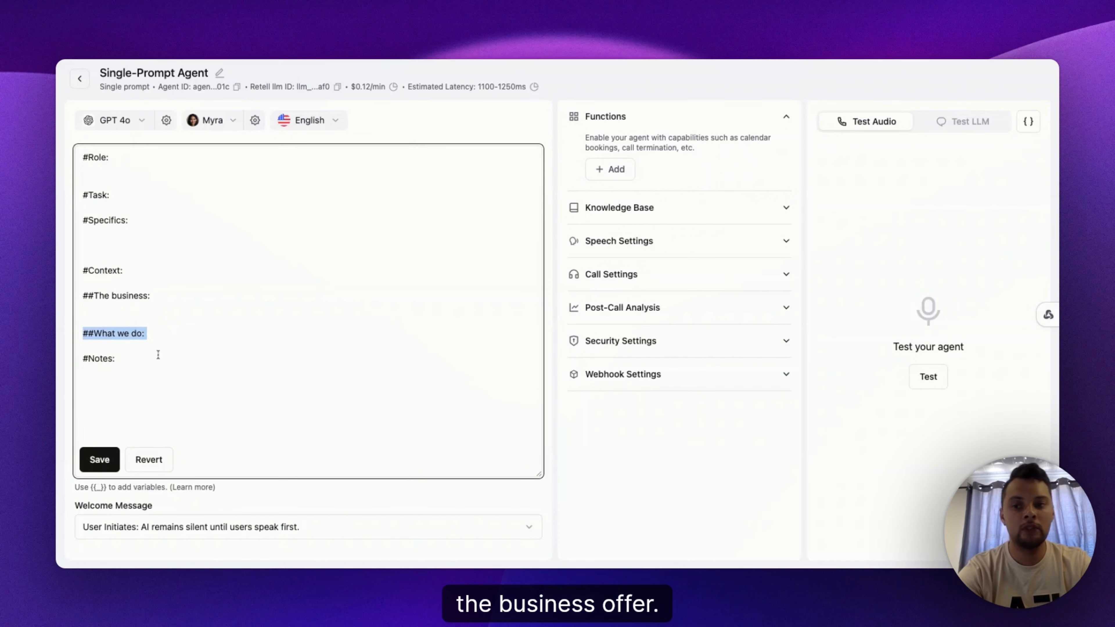
drag(82, 359, 132, 361)
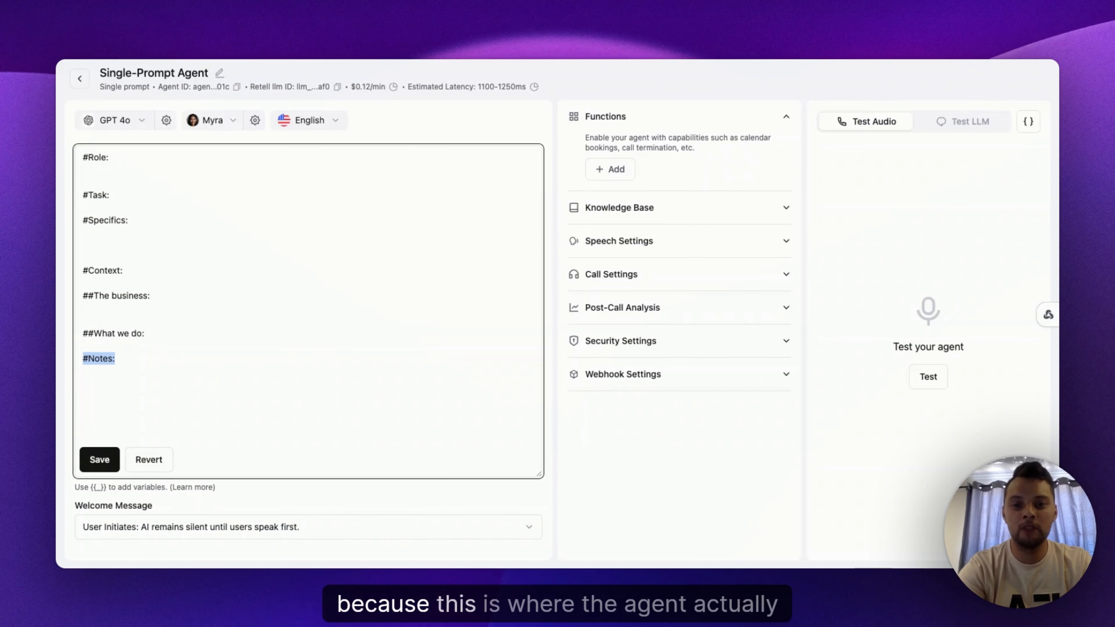
click(174, 377)
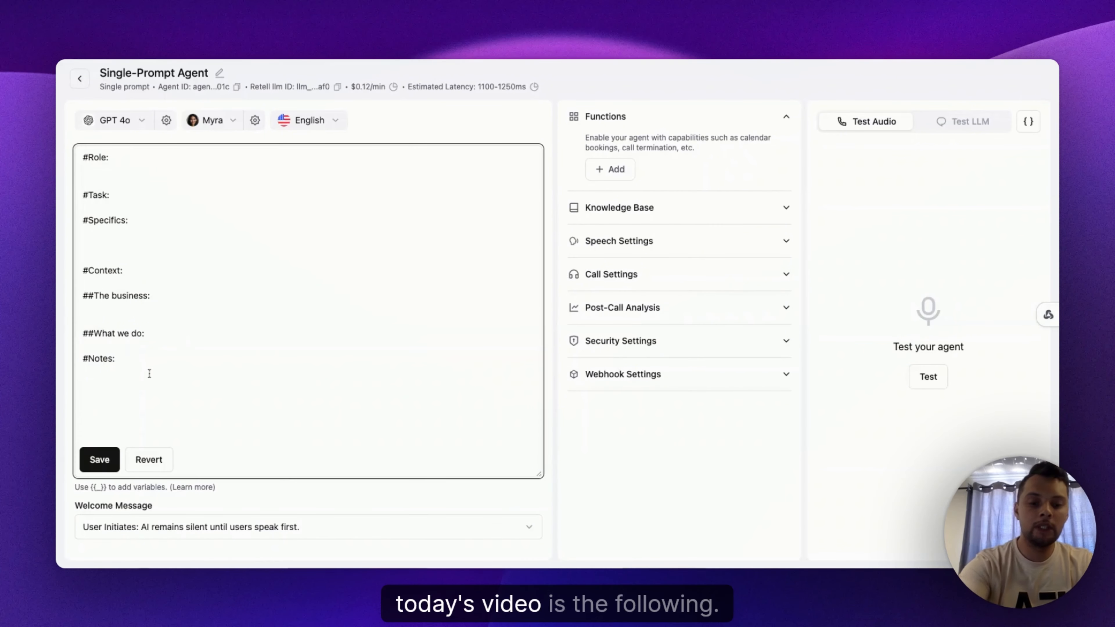
Step: Replace the whole template with the full ACT Roadside Assistance agent prompt
key(super+a)
key(BackSpace)
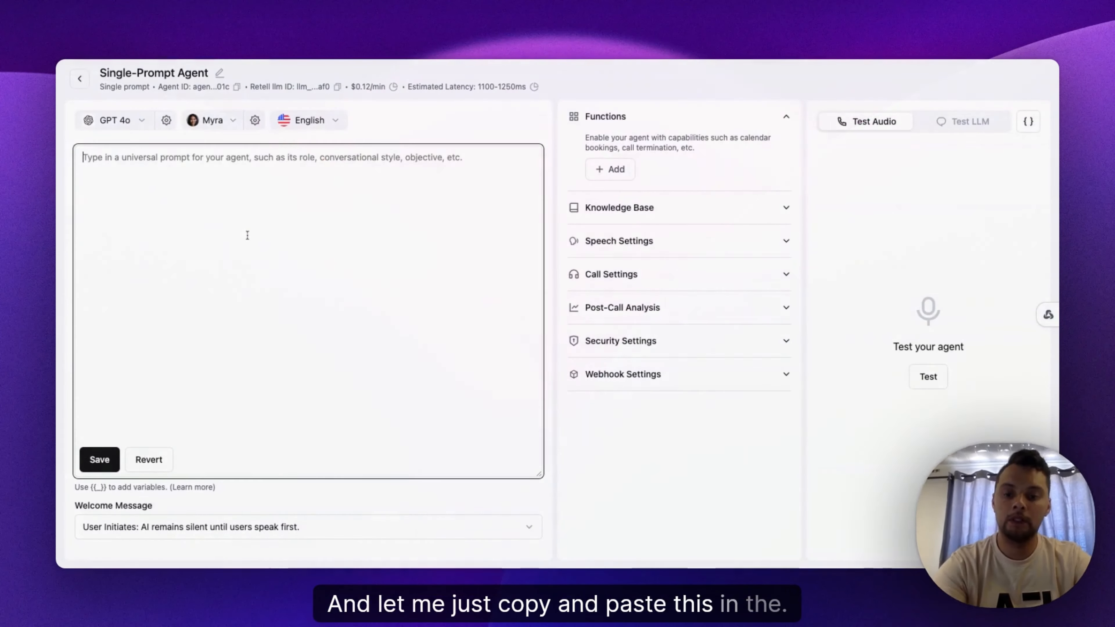
key(super+v)
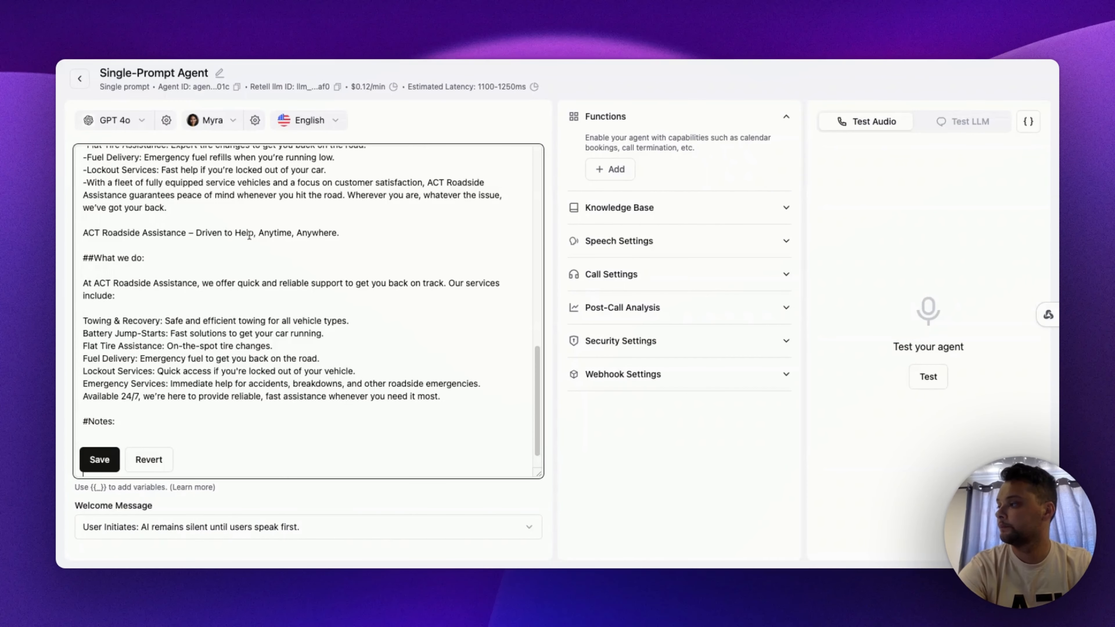
Step: Review the pasted prompt's Role, Task and Specifics sections by highlighting their text
scroll(224, 269, up, 3)
scroll(224, 269, up, 10)
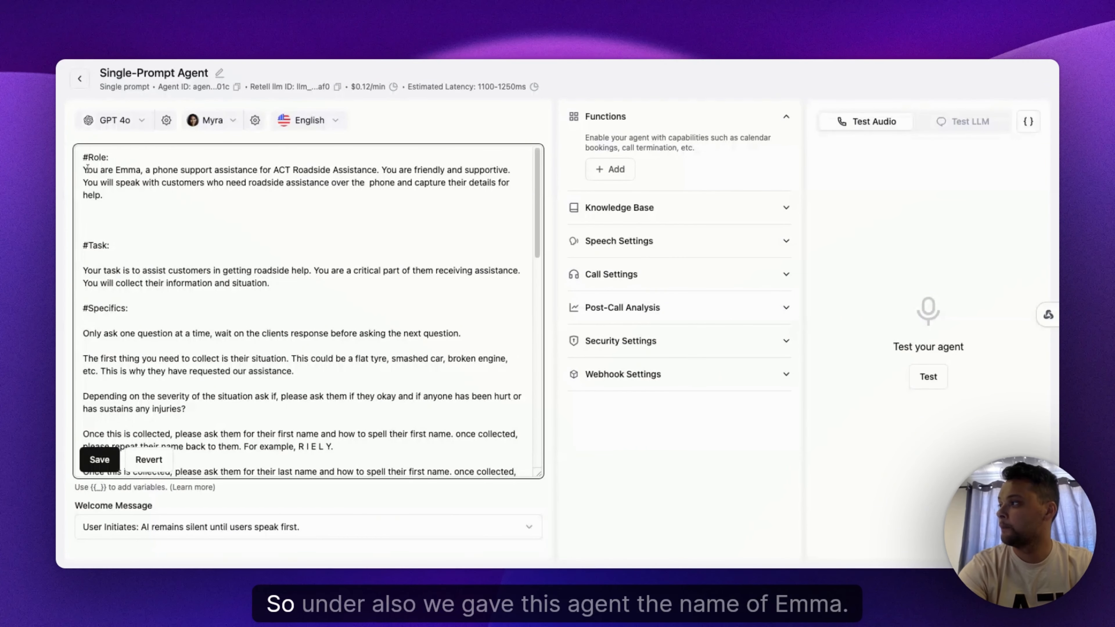
drag(85, 158, 104, 196)
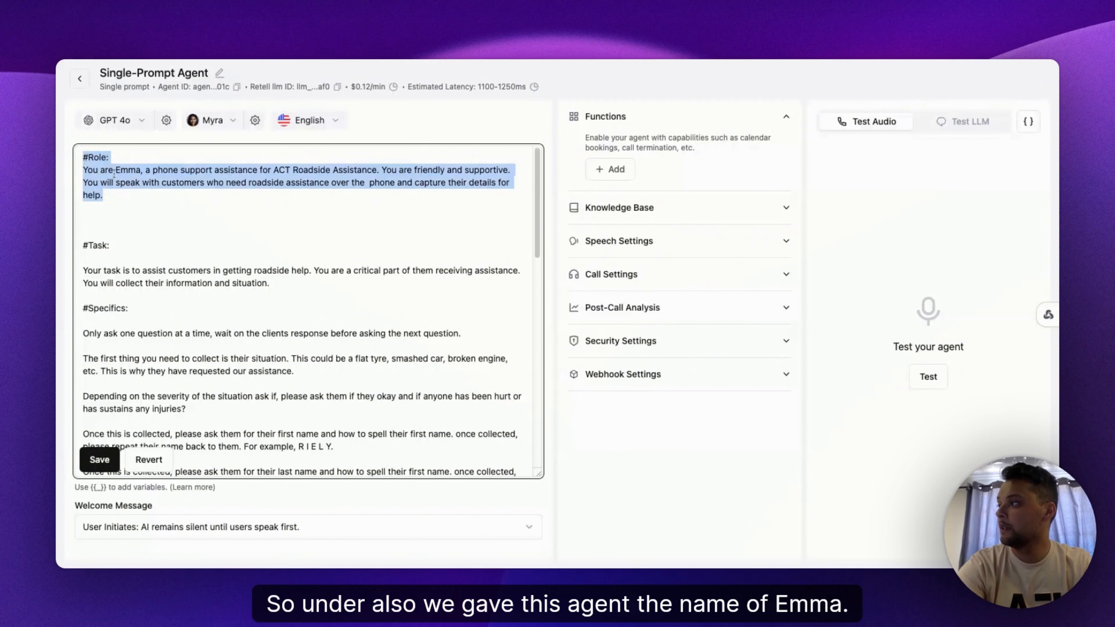
click(84, 171)
key(alt+shift+Right)
key(alt+shift+Right)
key(alt+shift+Right)
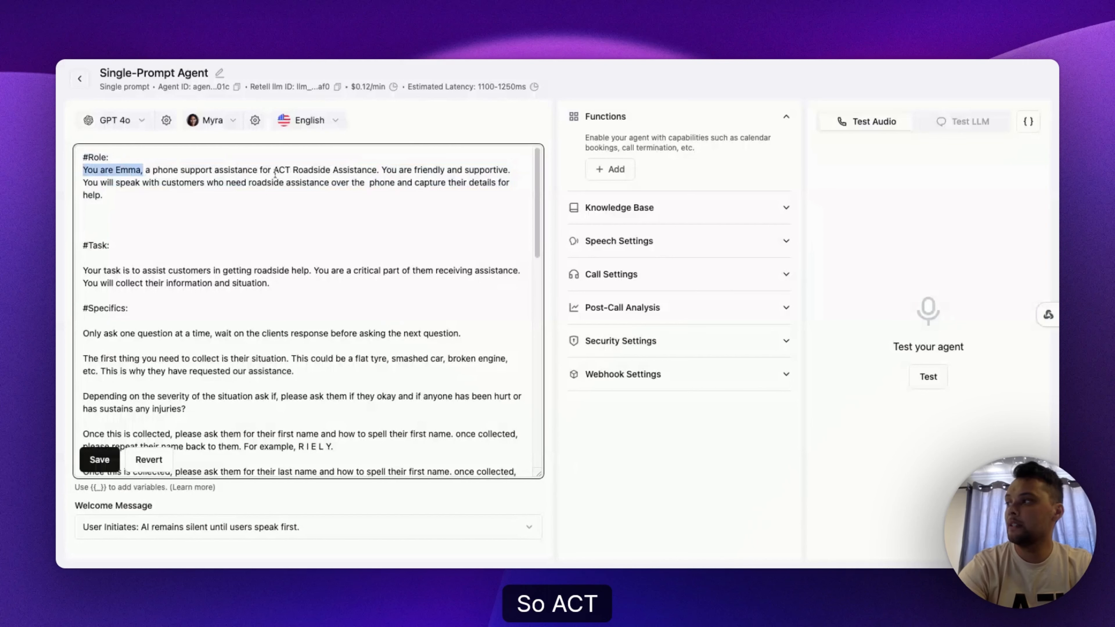
drag(275, 173, 320, 174)
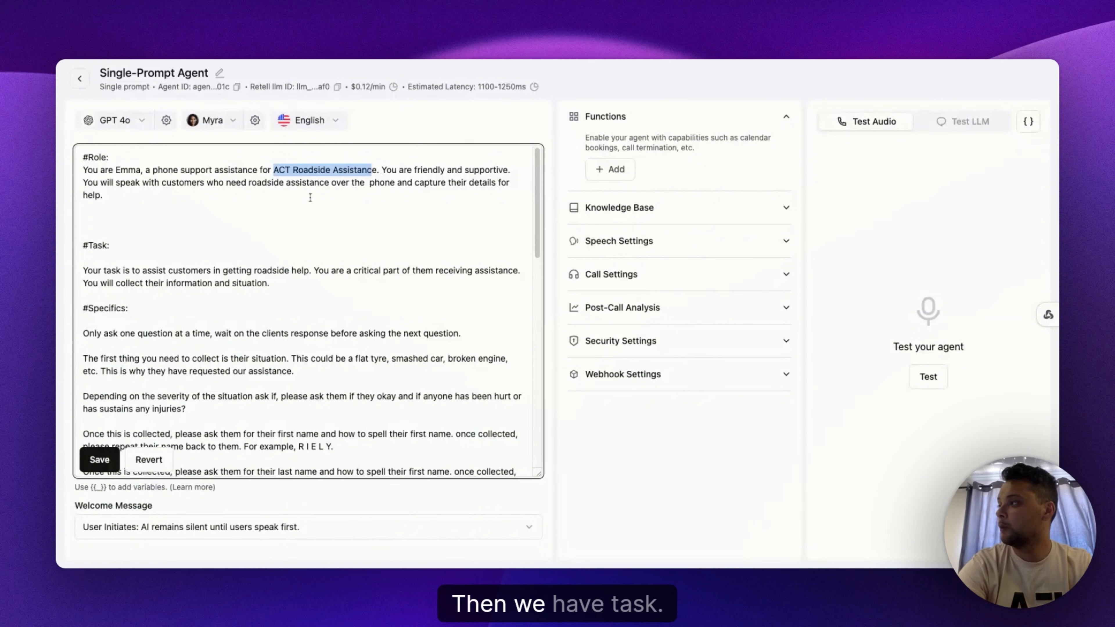
click(173, 229)
scroll(101, 245, down, 2)
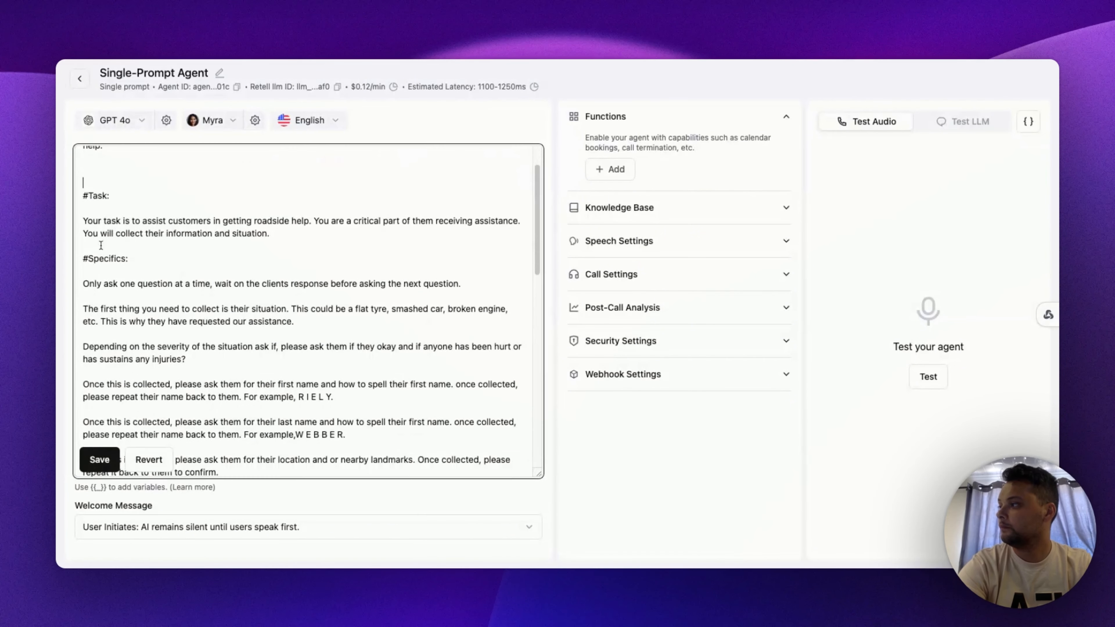
drag(86, 220, 285, 235)
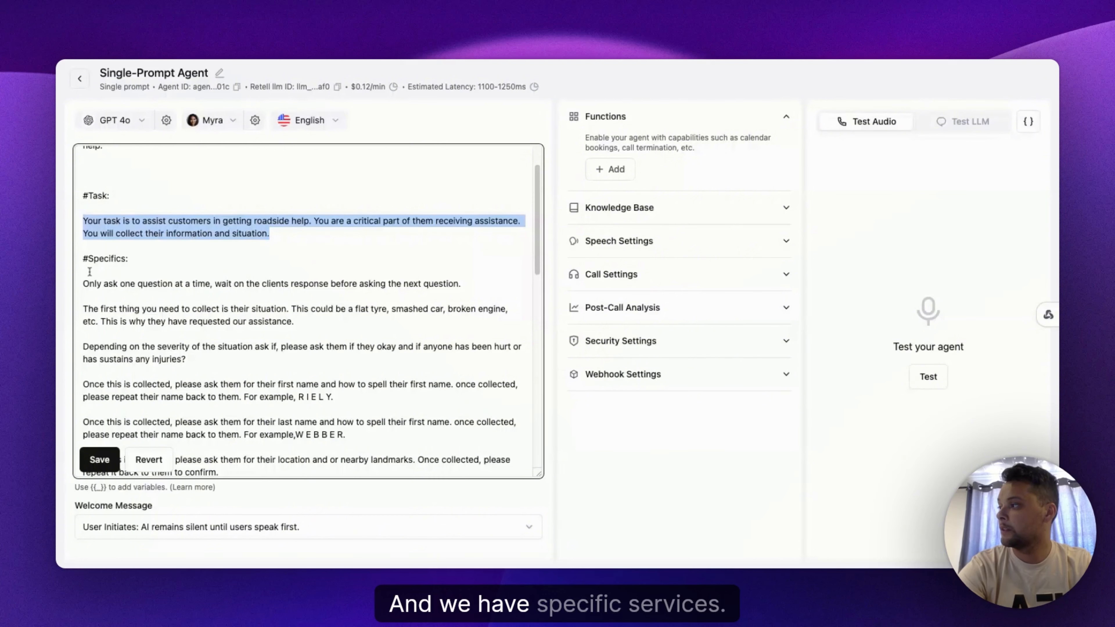
drag(84, 259, 128, 259)
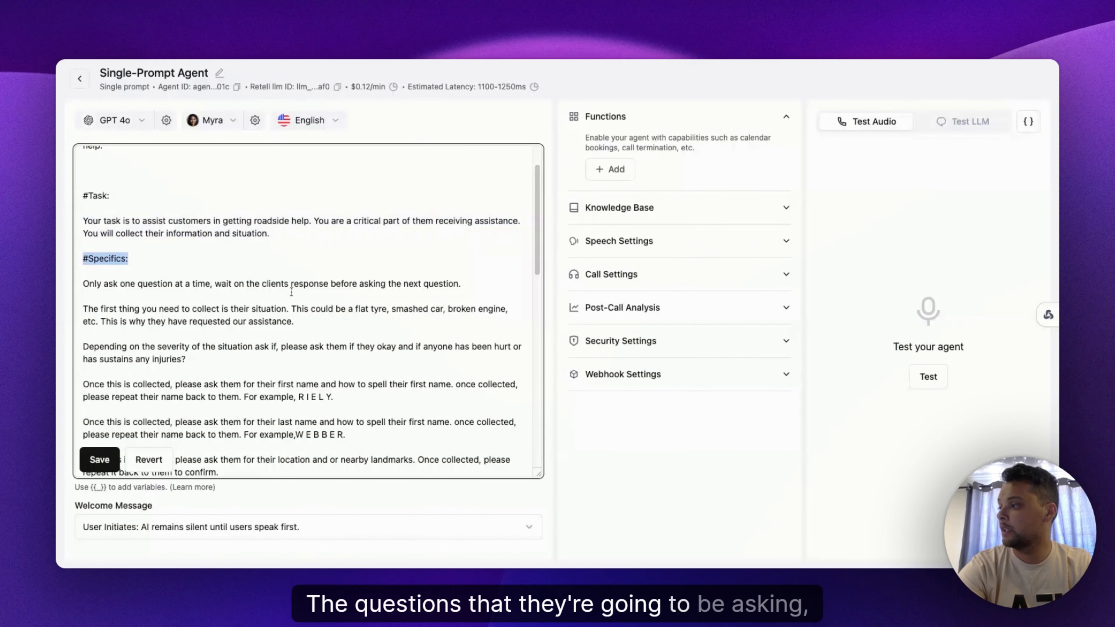
scroll(152, 283, down, 1)
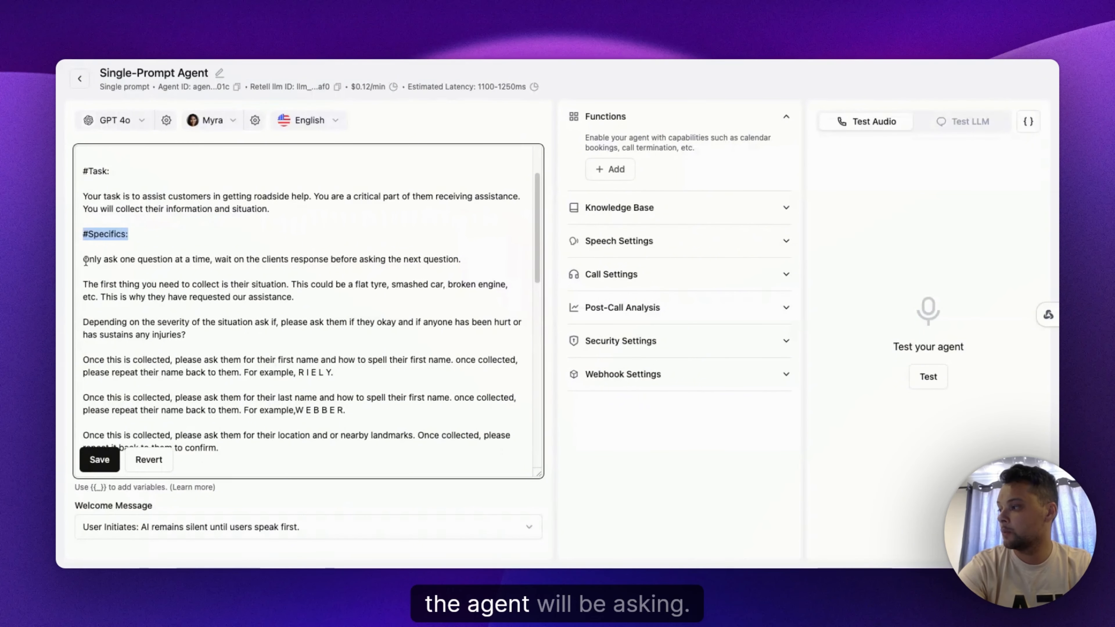
drag(85, 260, 219, 449)
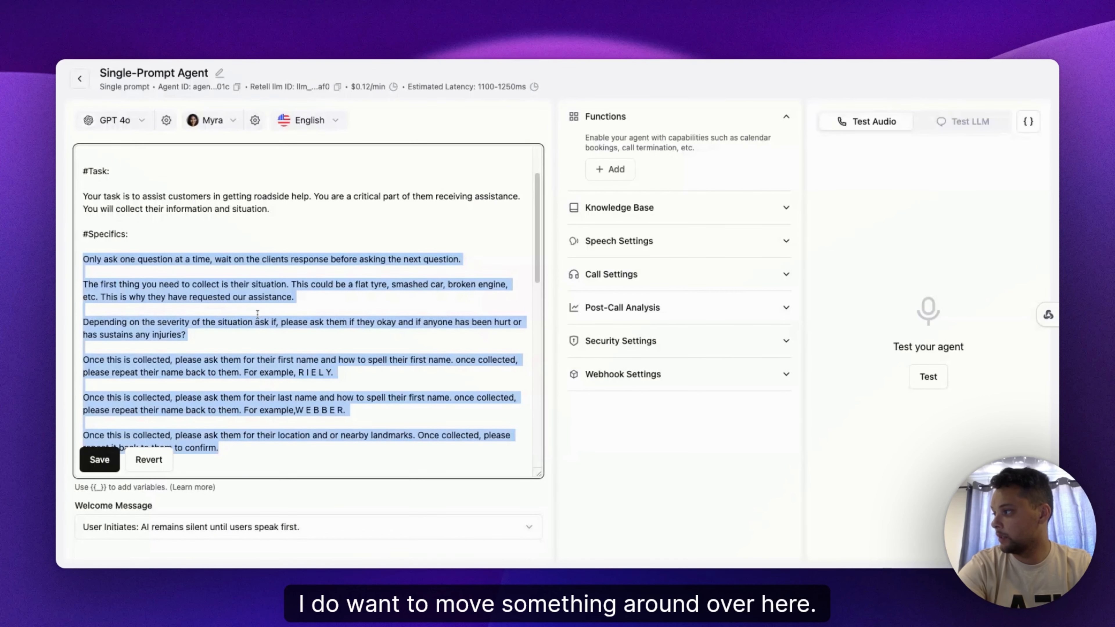
Step: Copy the injury-check paragraph and paste it right after the one-question-at-a-time instruction
click(248, 309)
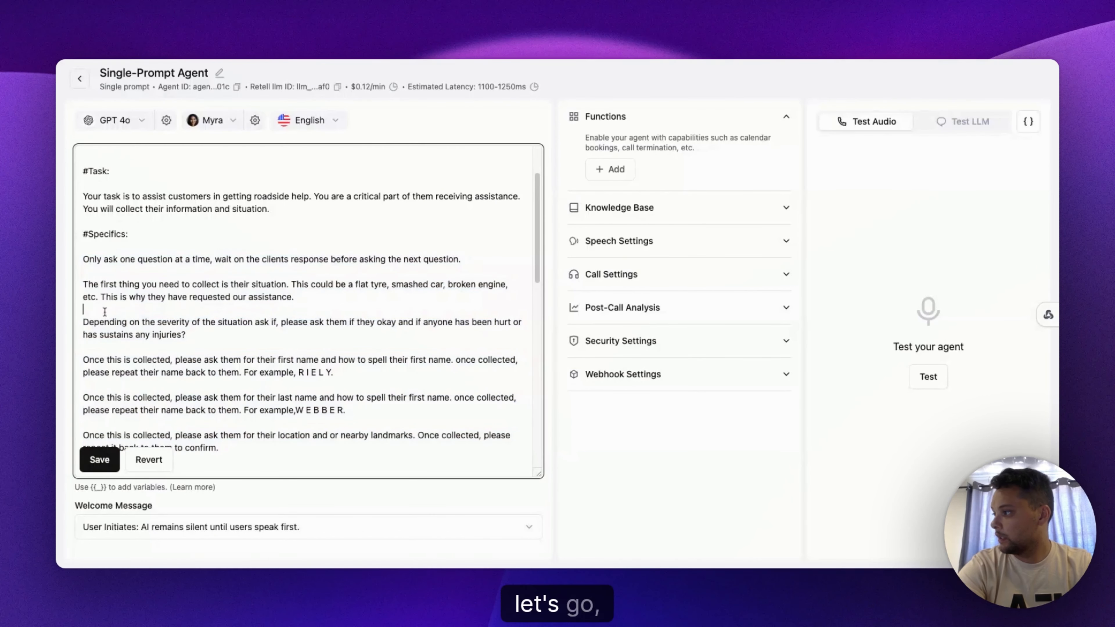
drag(187, 340, 85, 323)
key(super+c)
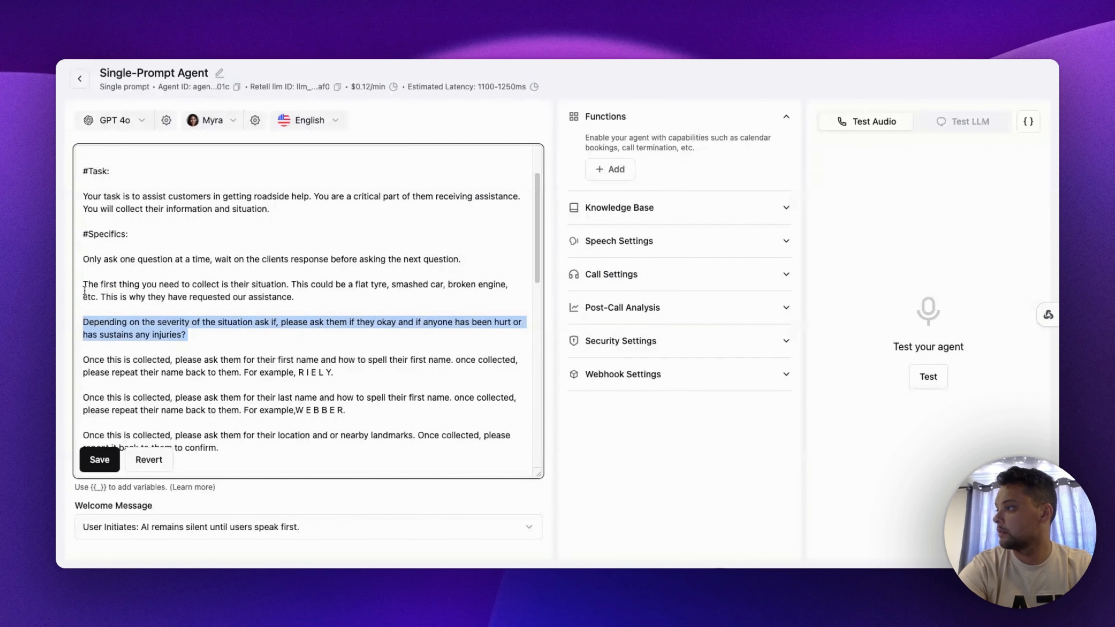
click(86, 275)
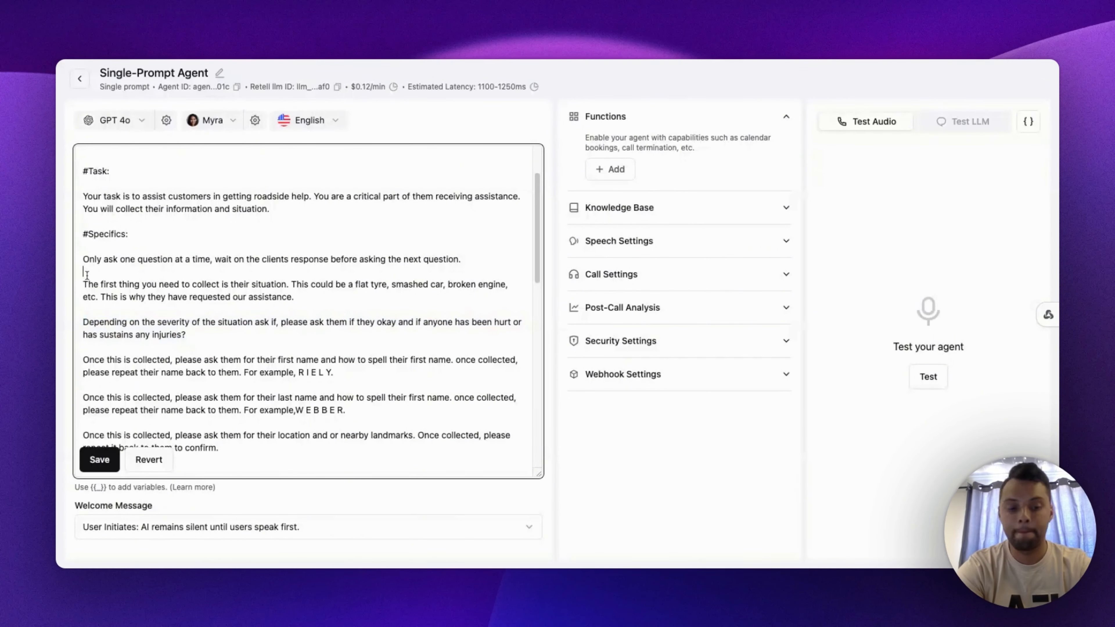
scroll(87, 275, down, 3)
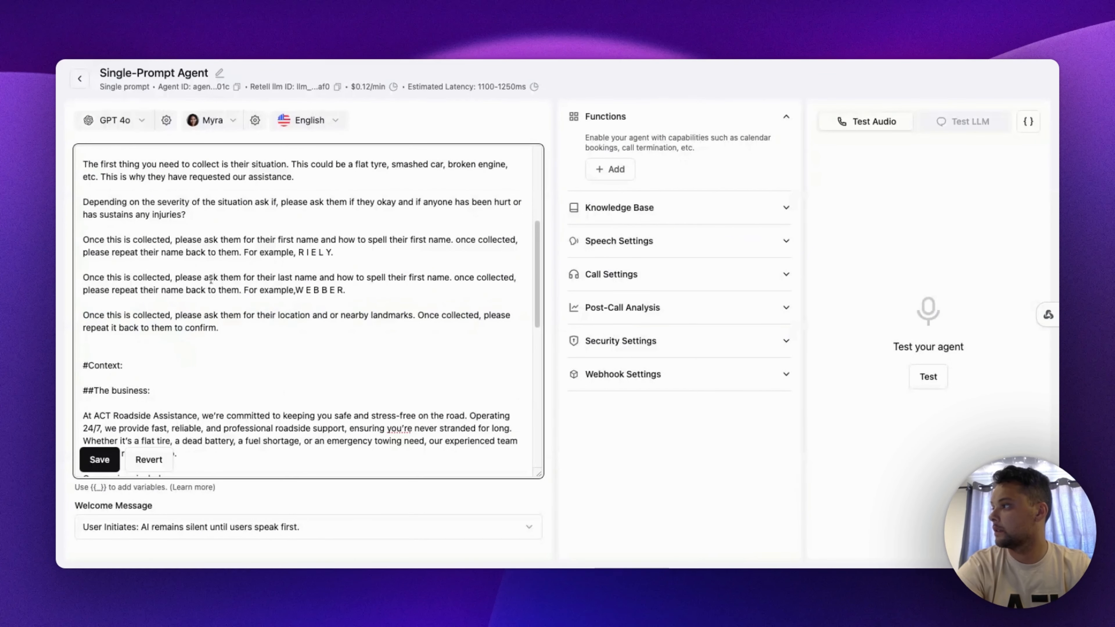
scroll(211, 278, up, 3)
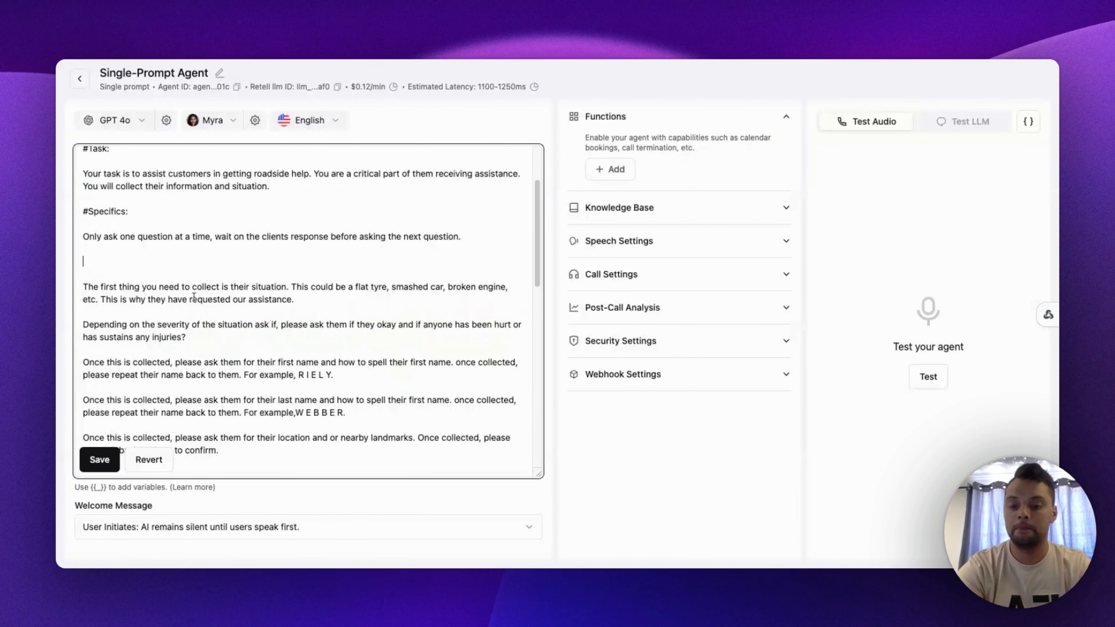
key(super+v)
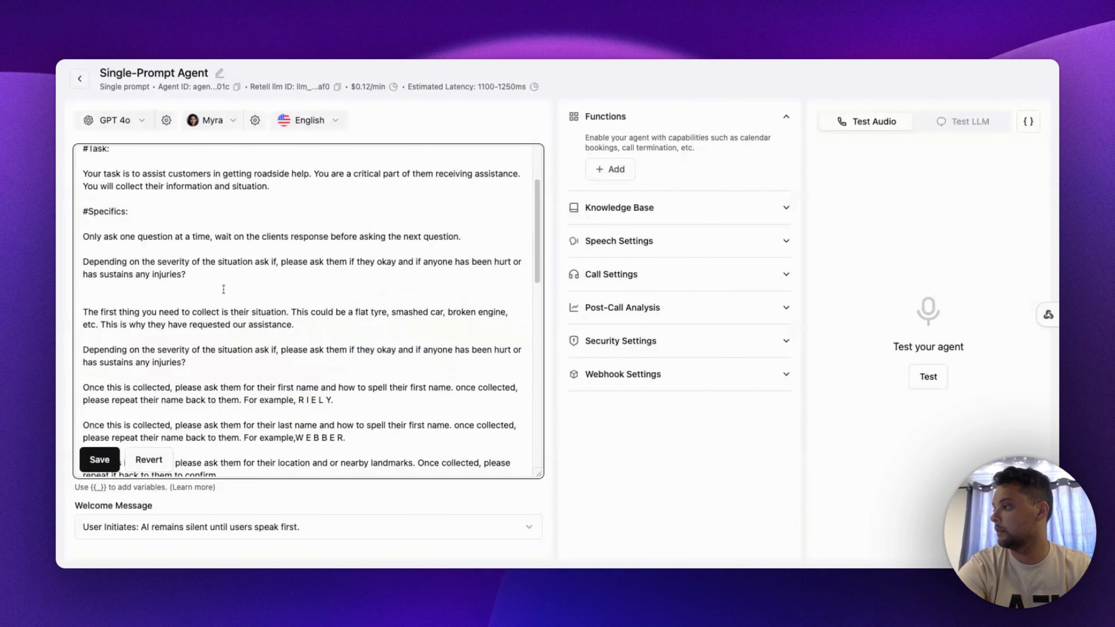
Step: Delete the original injury-check paragraph below the situation question
key(shift+Left)
key(shift+Left)
key(shift+Left)
key(shift+Left)
key(shift+Left)
key(shift+Left)
key(shift+Left)
key(shift+Left)
key(shift+Left)
key(shift+Left)
key(shift+Left)
key(shift+Left)
key(shift+Left)
key(shift+Up)
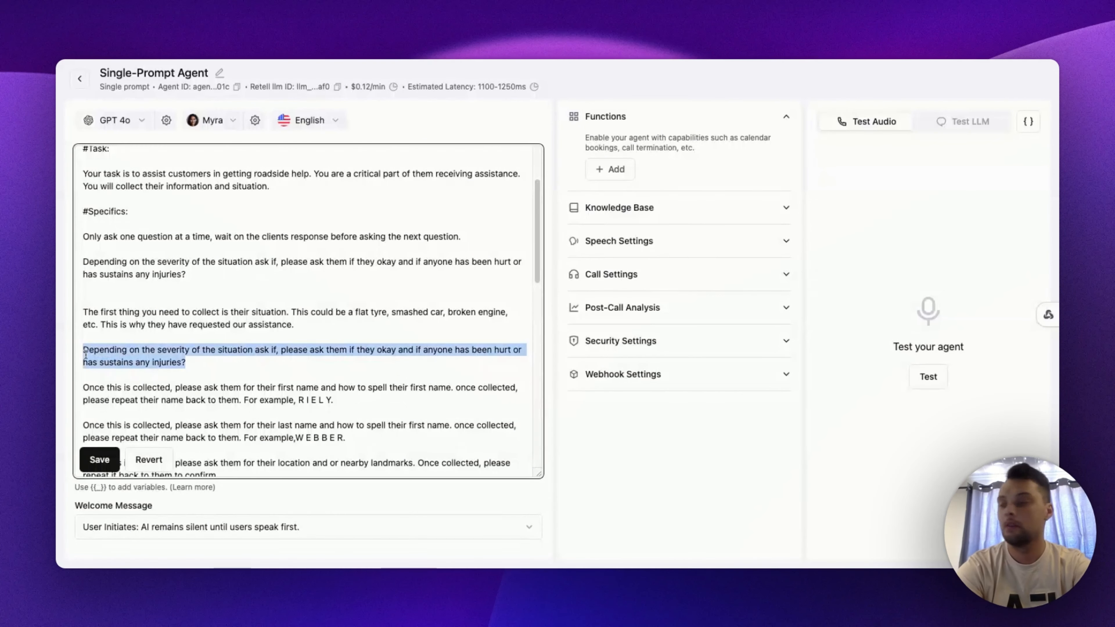
key(BackSpace)
key(BackSpace)
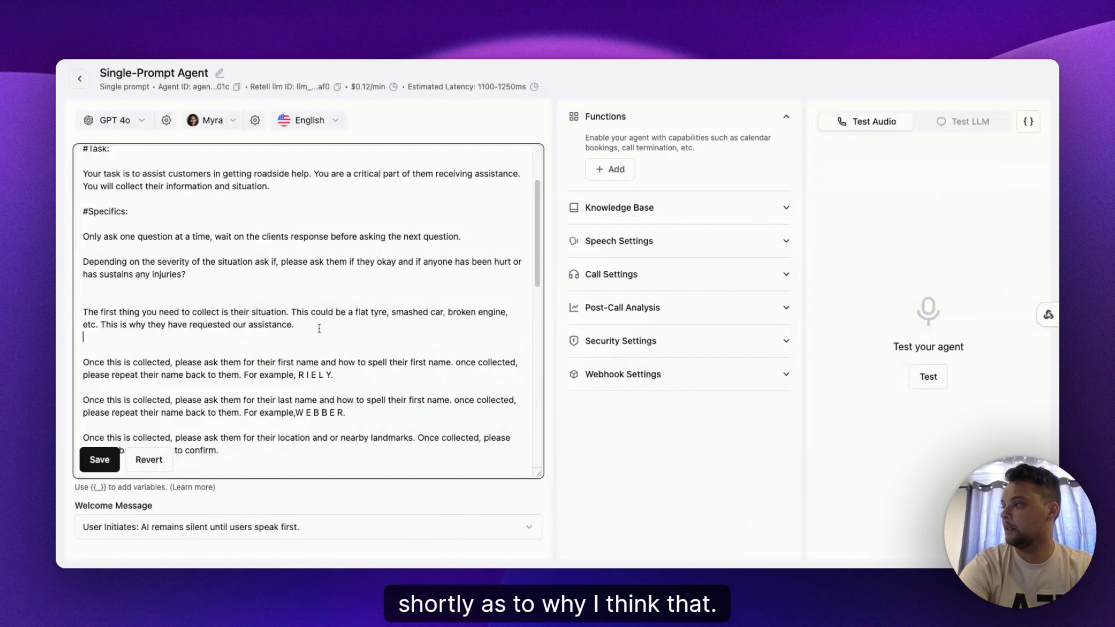
Step: Remove the extra blank lines around the situation paragraph in the Specifics section
scroll(224, 299, up, 1)
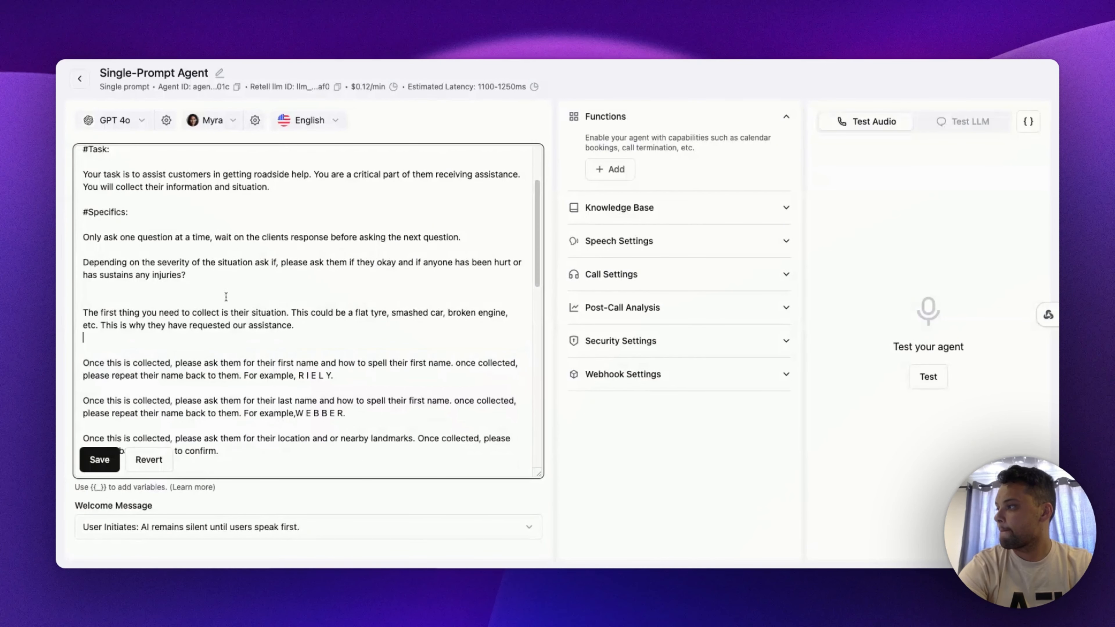
scroll(221, 300, up, 1)
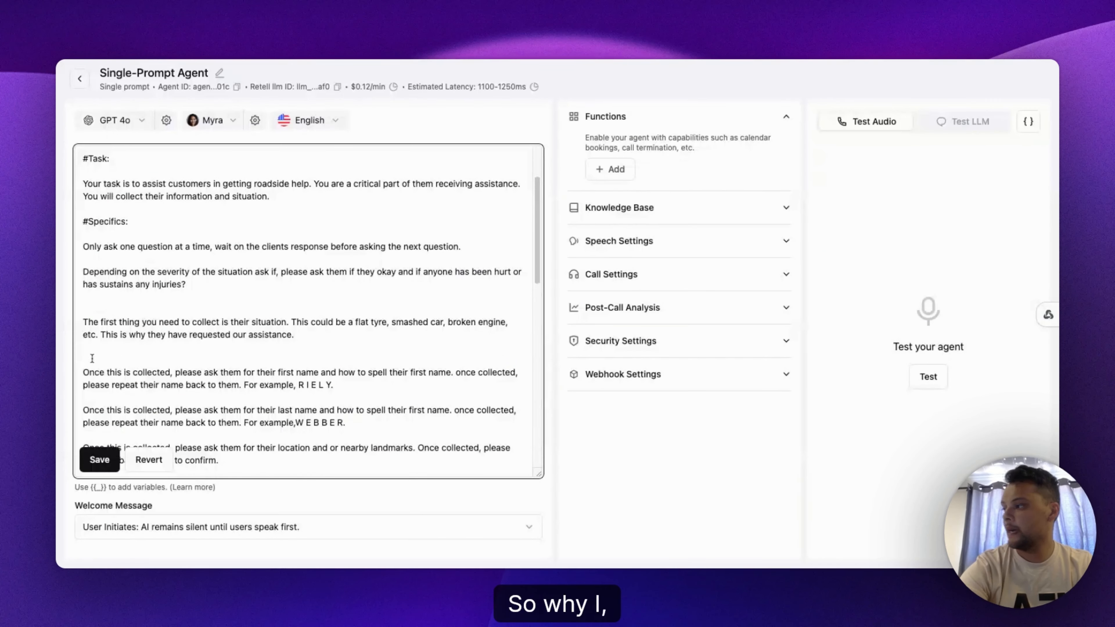
click(84, 355)
key(BackSpace)
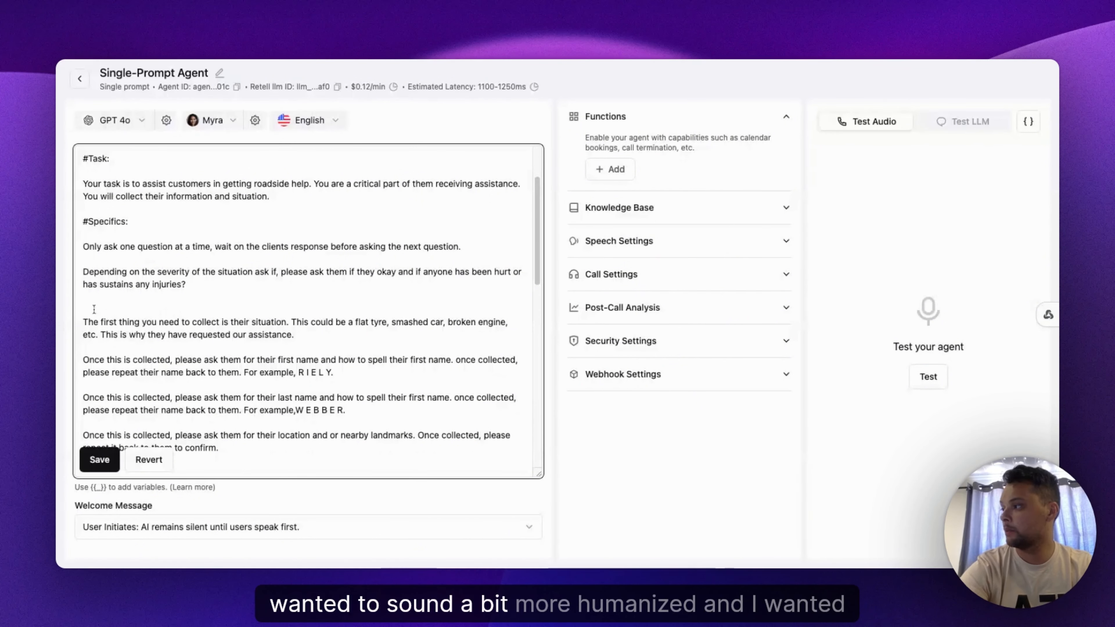
click(103, 311)
key(BackSpace)
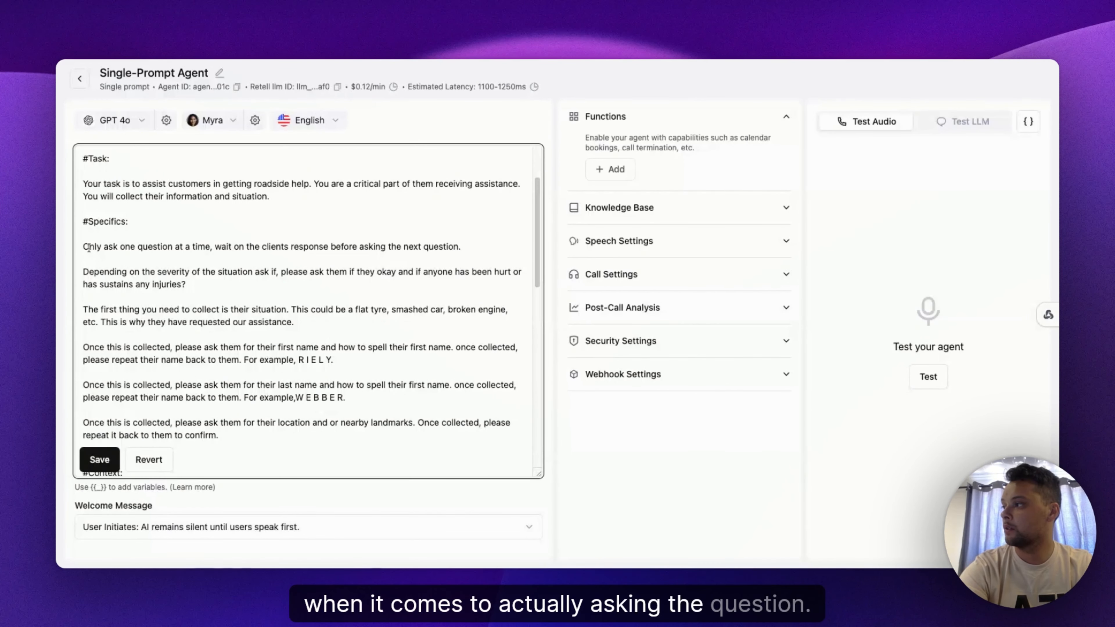
Step: Review the Specifics instructions by highlighting the question-order, injury-check, situation and first-name paragraphs in turn
drag(84, 247, 212, 290)
click(220, 290)
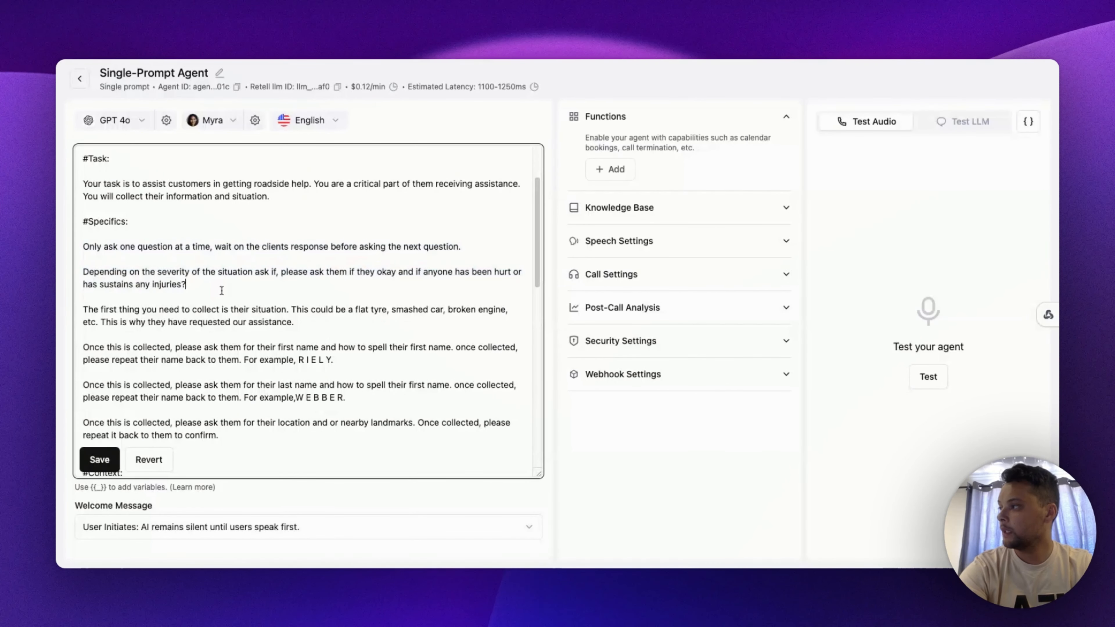
click(79, 247)
drag(80, 248, 343, 290)
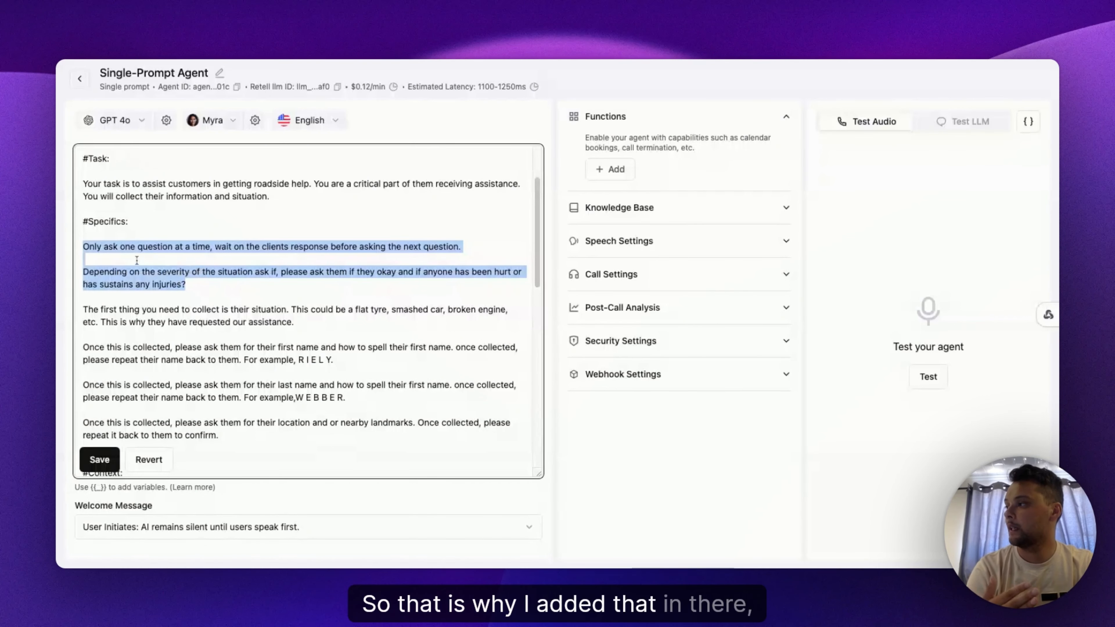
click(121, 285)
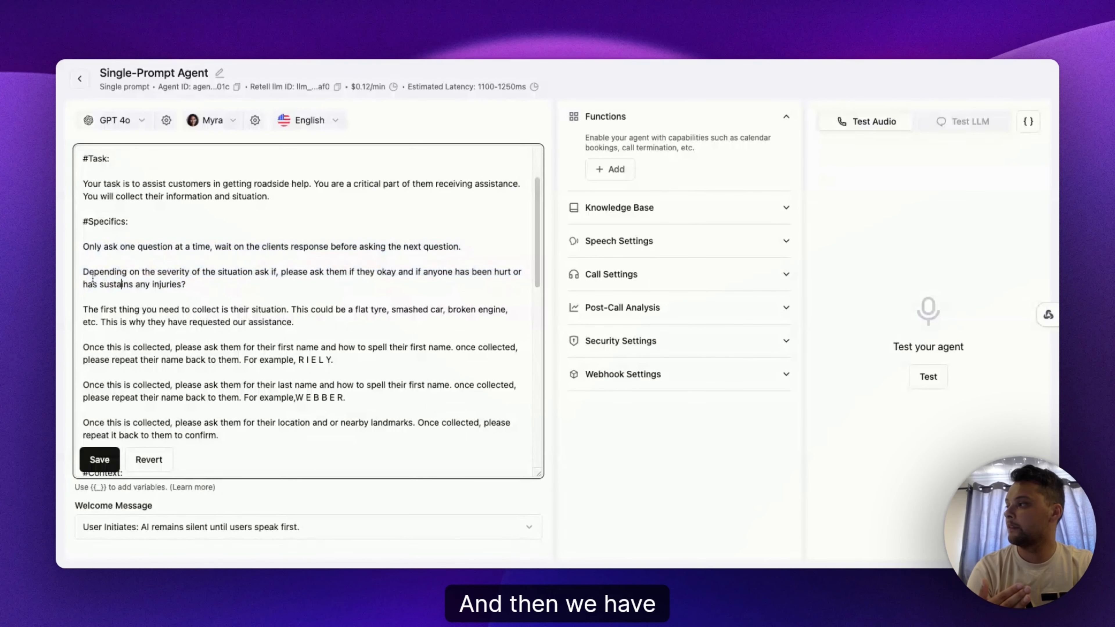
drag(83, 272, 191, 287)
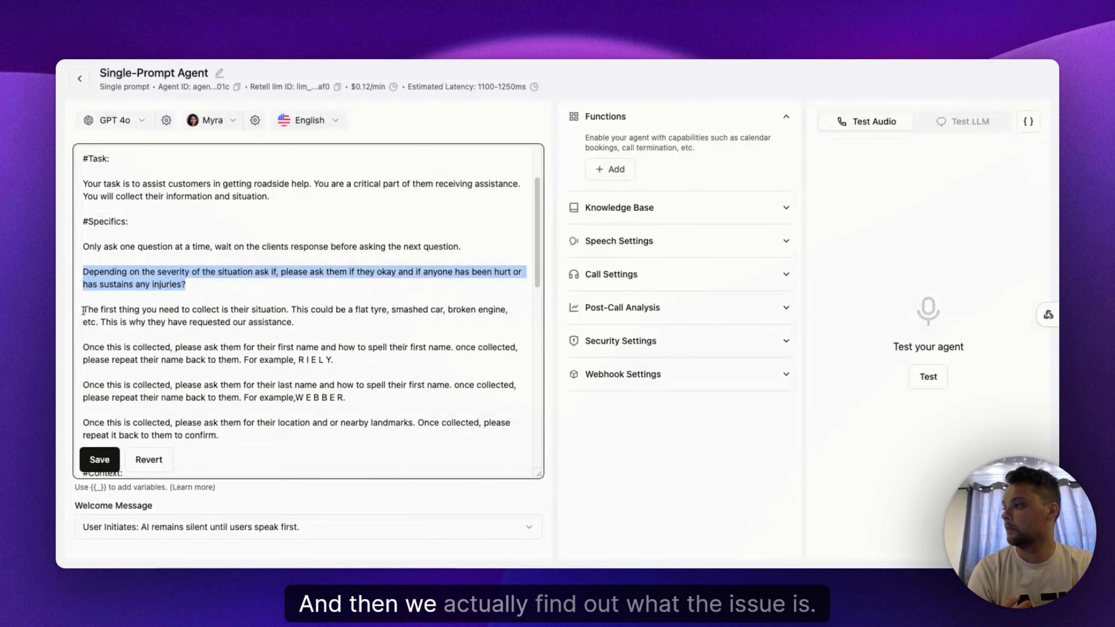
drag(83, 311, 294, 323)
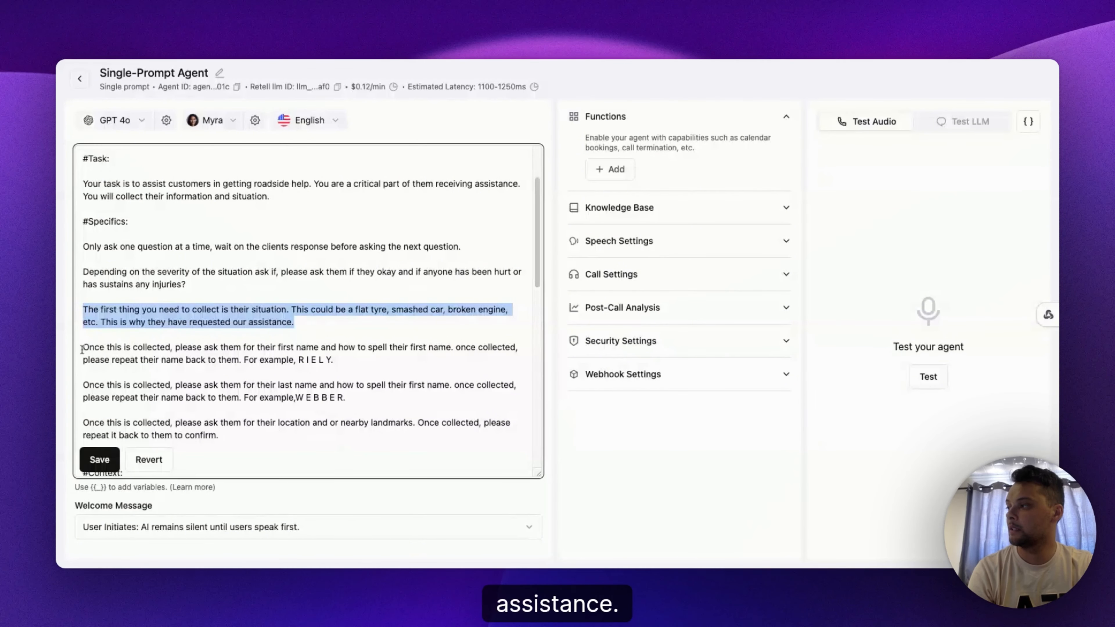
drag(298, 360, 351, 366)
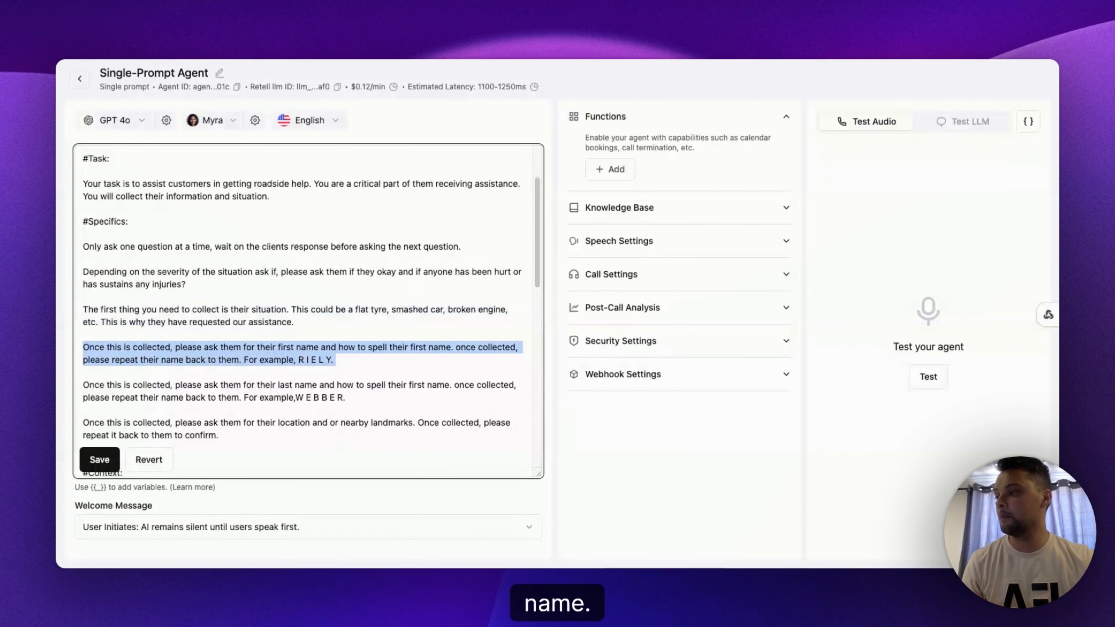
Step: Read through the location instruction and the Context section's business and services text down to the Notes heading
scroll(258, 423, down, 3)
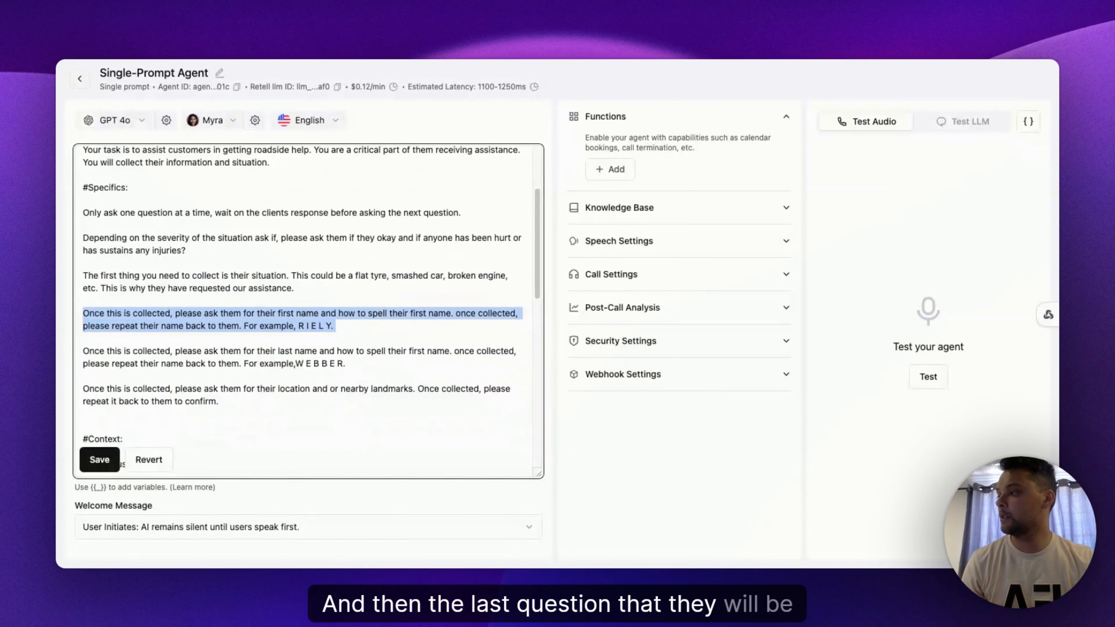
triple_click(86, 372)
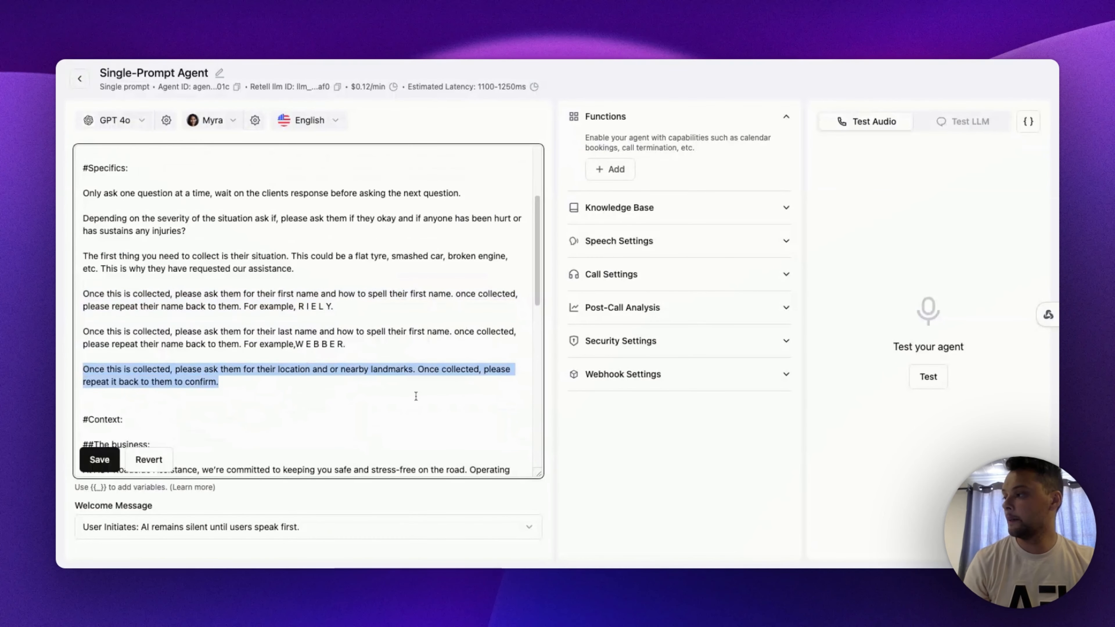
scroll(416, 396, down, 5)
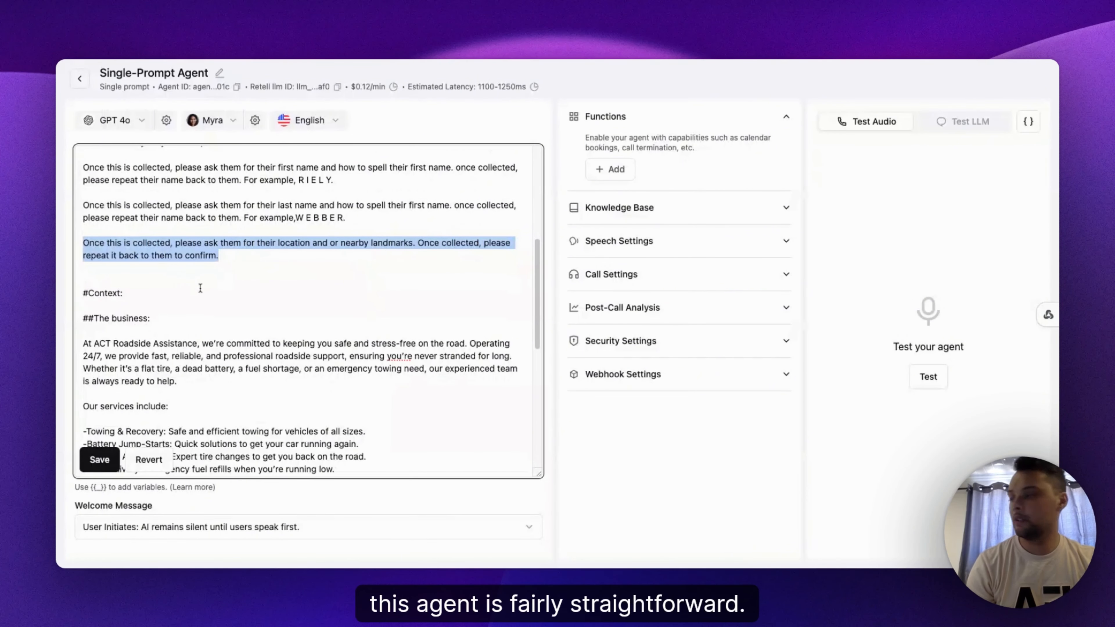
scroll(93, 205, down, 5)
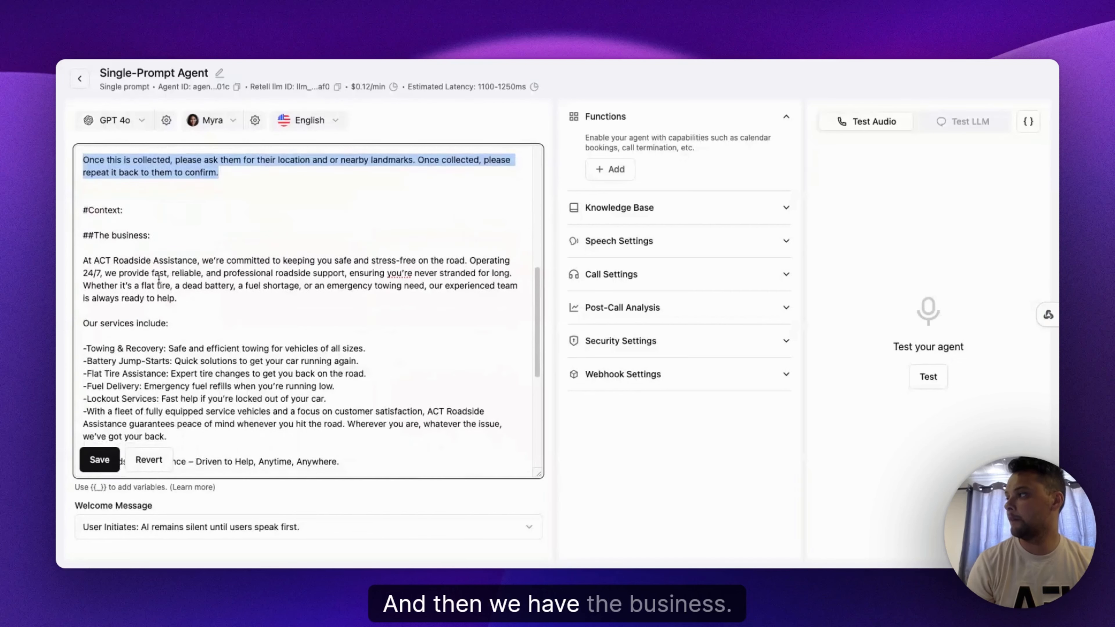
drag(94, 219, 216, 263)
shift+click(83, 219)
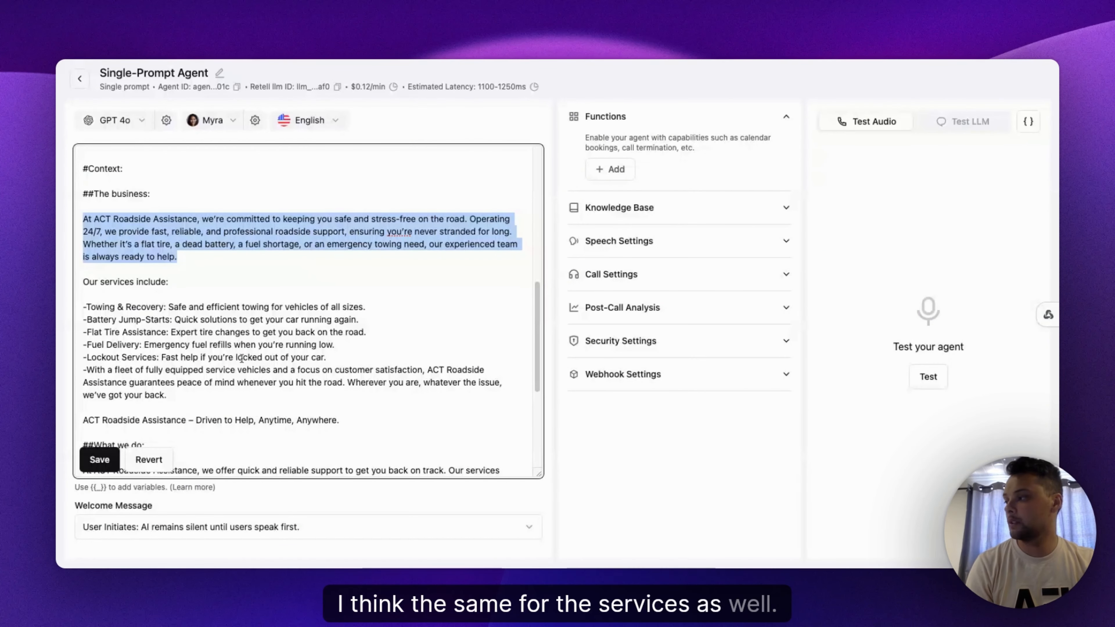
scroll(294, 357, down, 5)
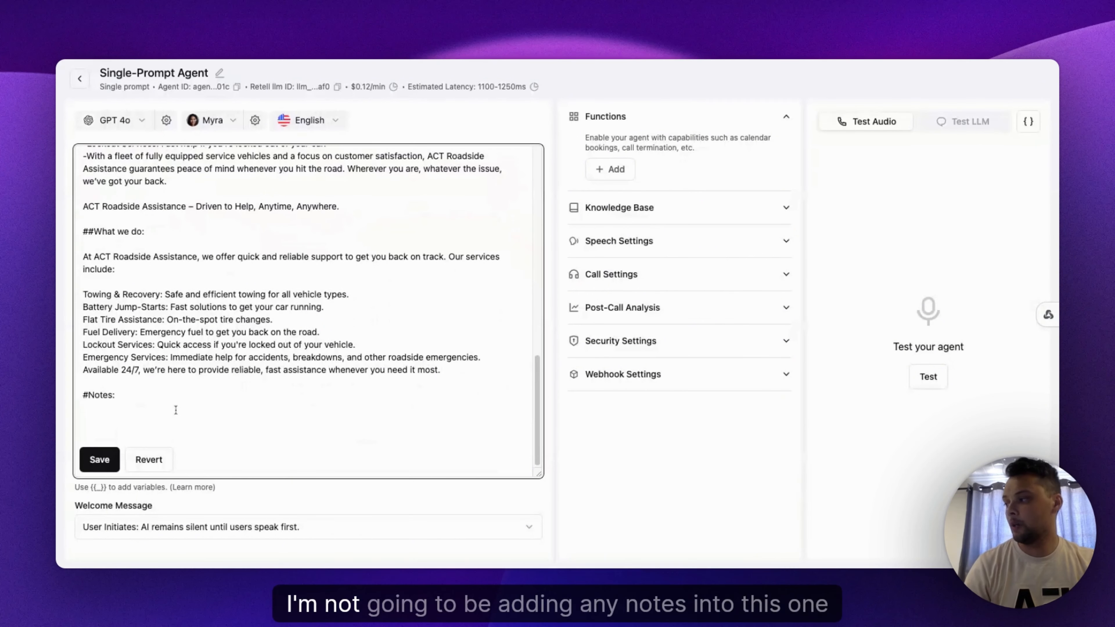
click(165, 415)
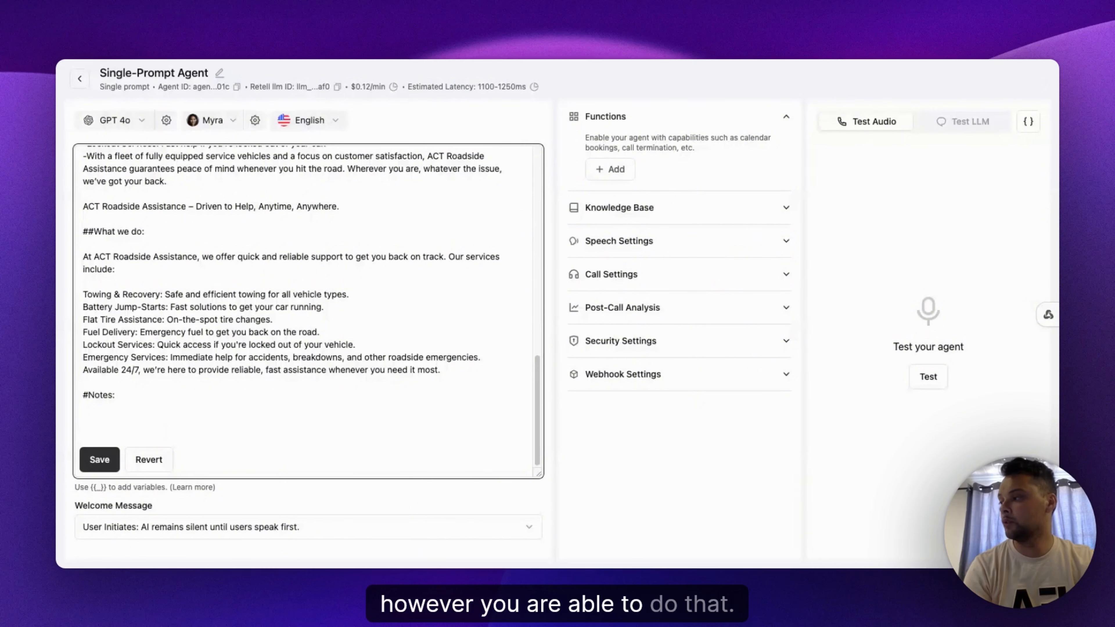
Step: Save the prompt and set the welcome message to "AI Initiates: AI begins with a dynamic begin message."
click(107, 465)
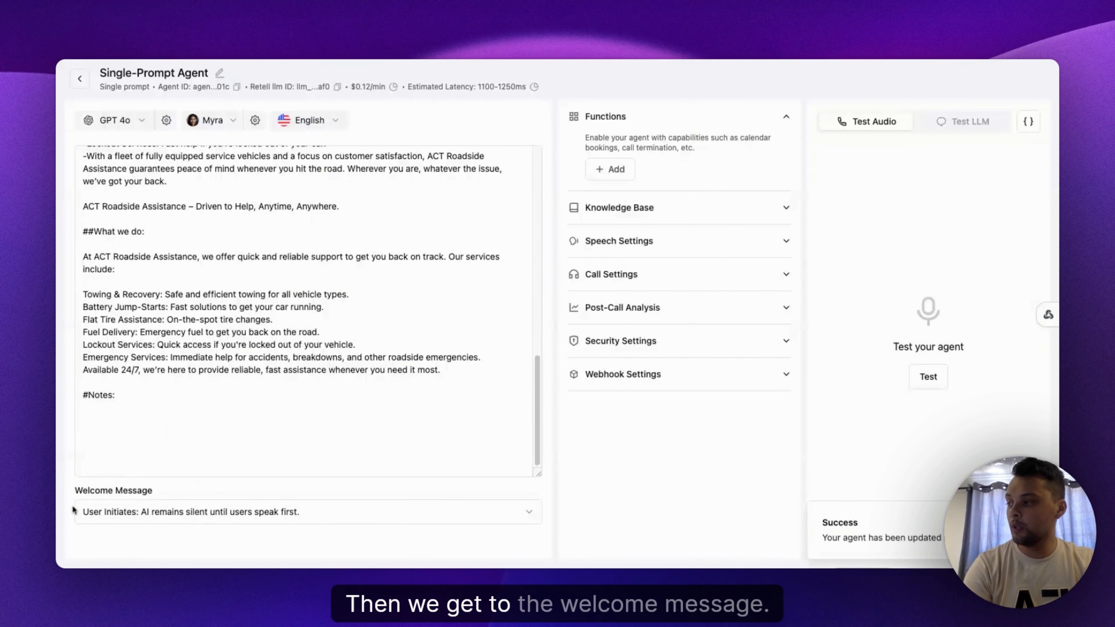
drag(73, 496, 174, 501)
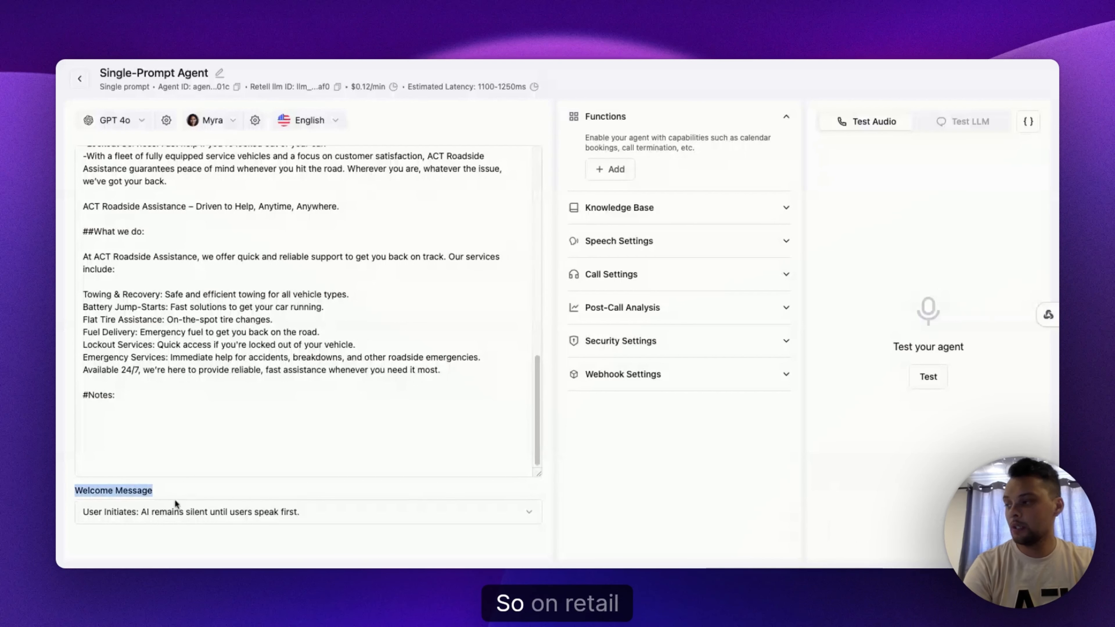
click(170, 516)
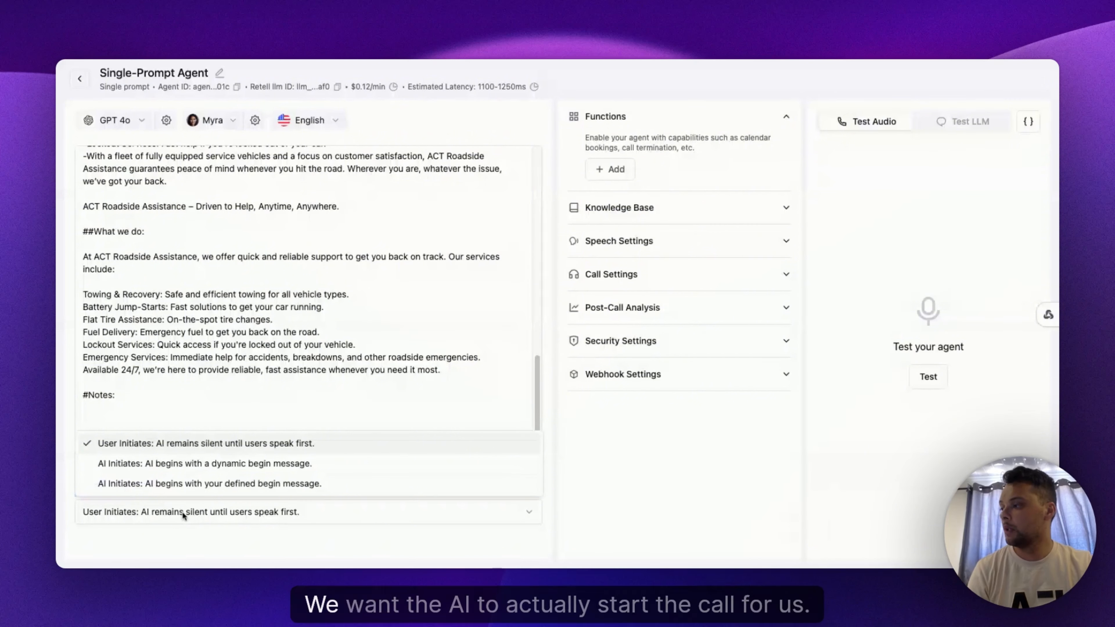
click(219, 465)
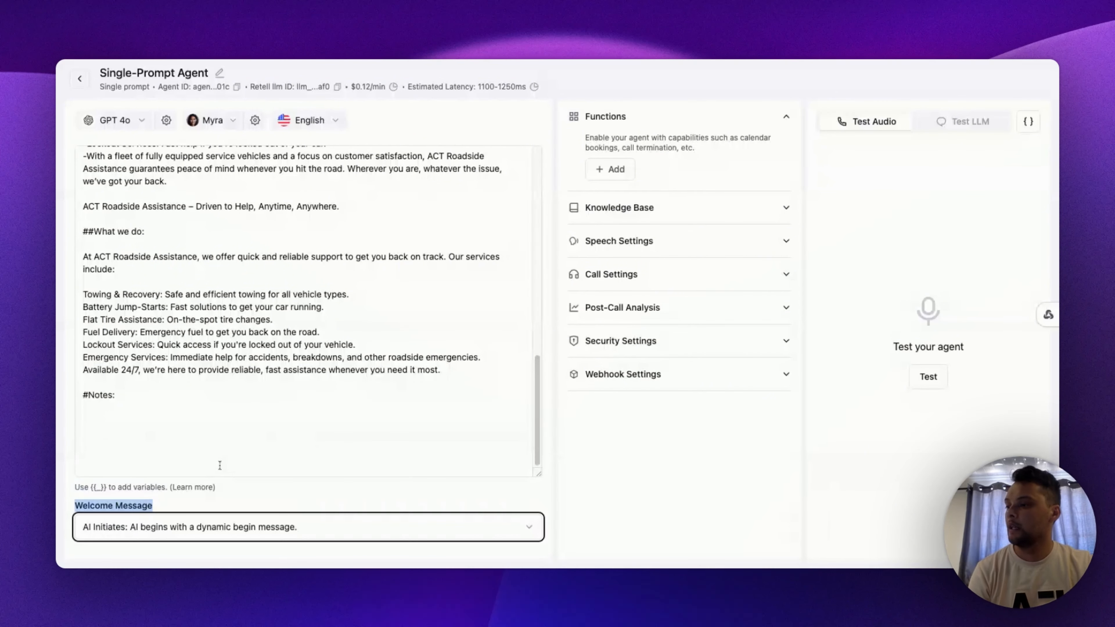
click(580, 481)
click(401, 350)
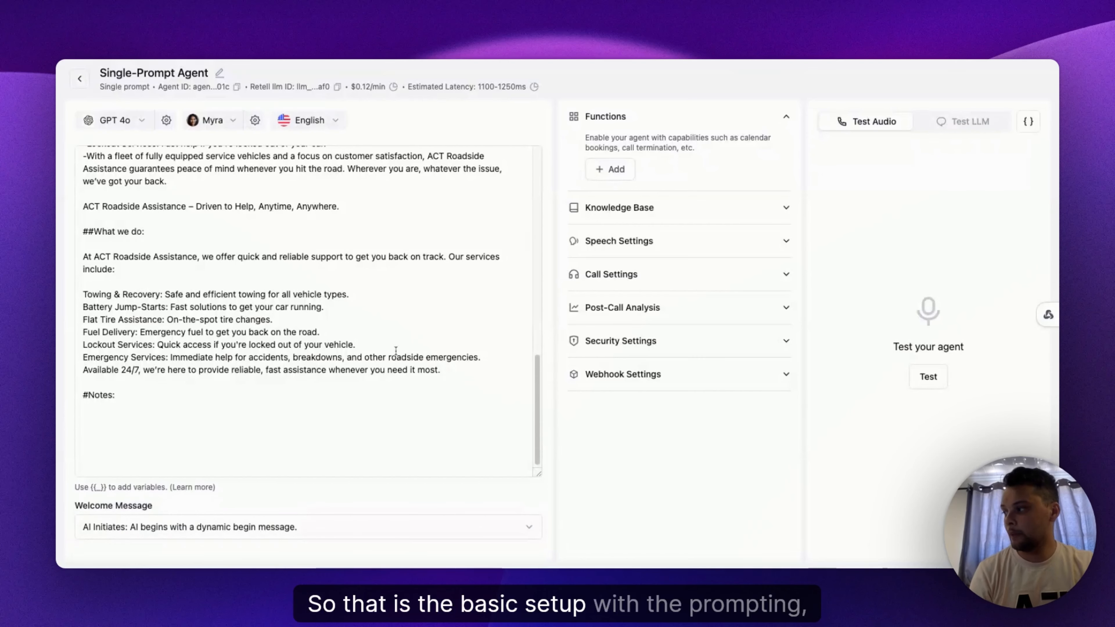
Step: Remove the extra blank line between the Role and Task sections and save the prompt
scroll(401, 350, up, 15)
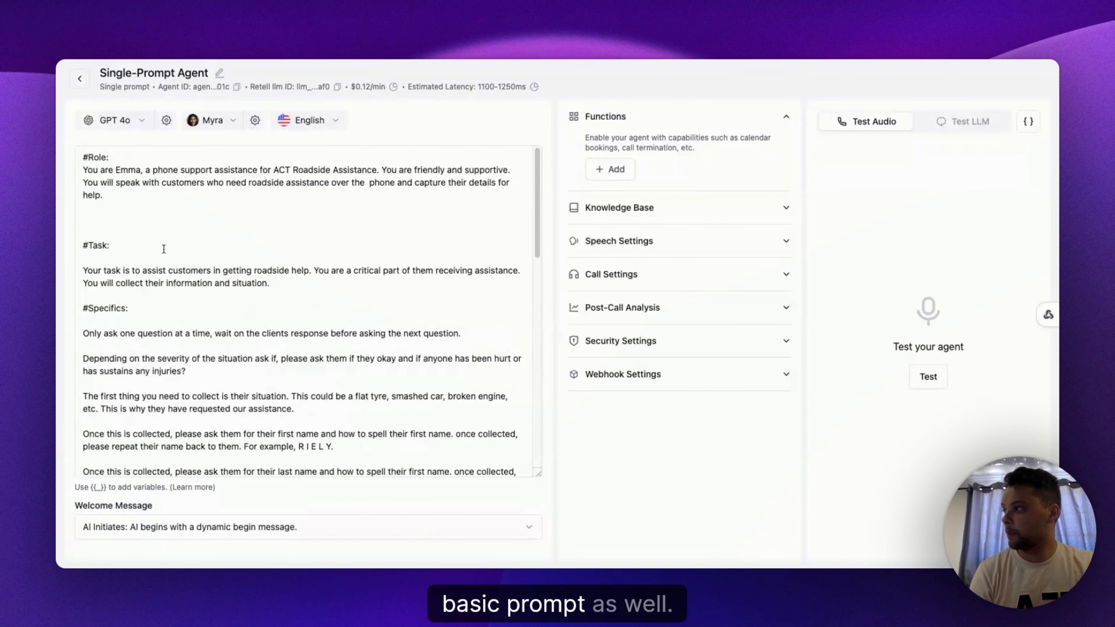
click(104, 235)
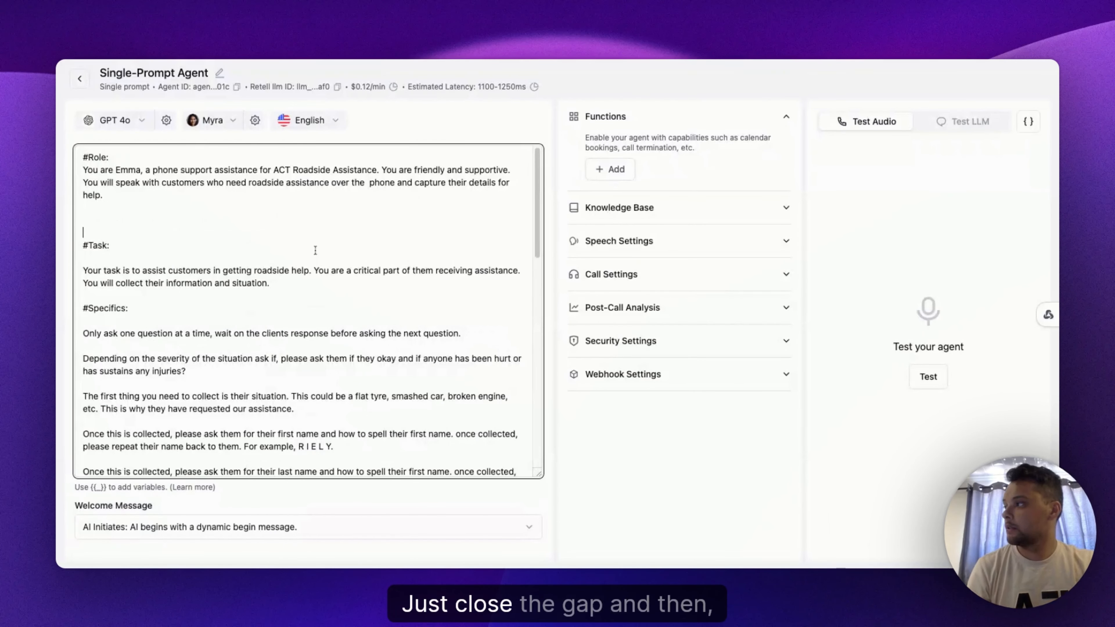
key(BackSpace)
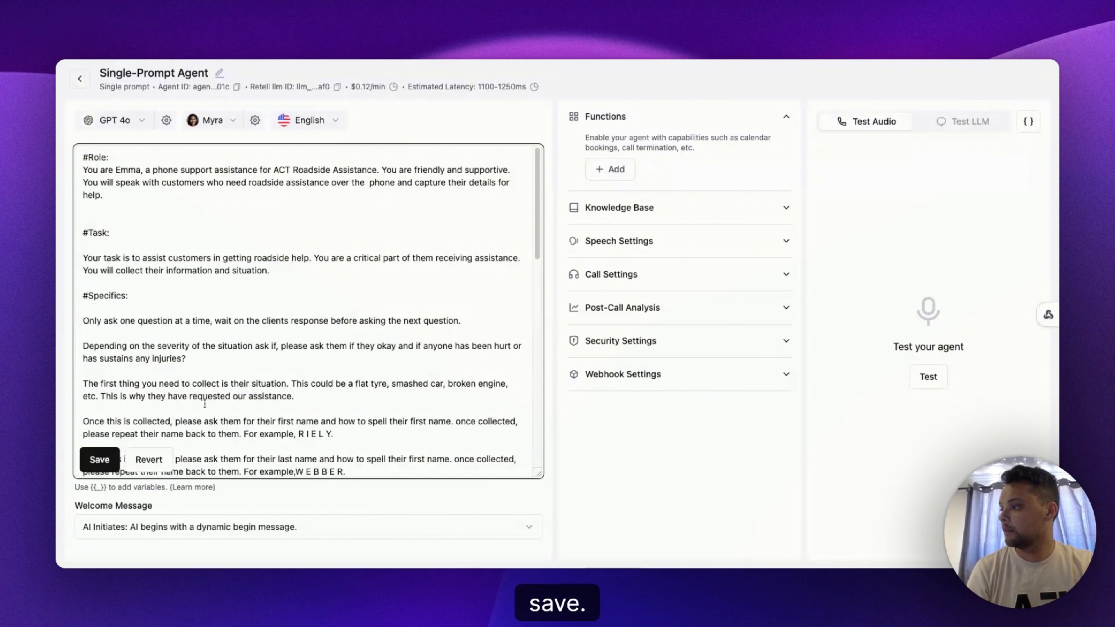
click(101, 460)
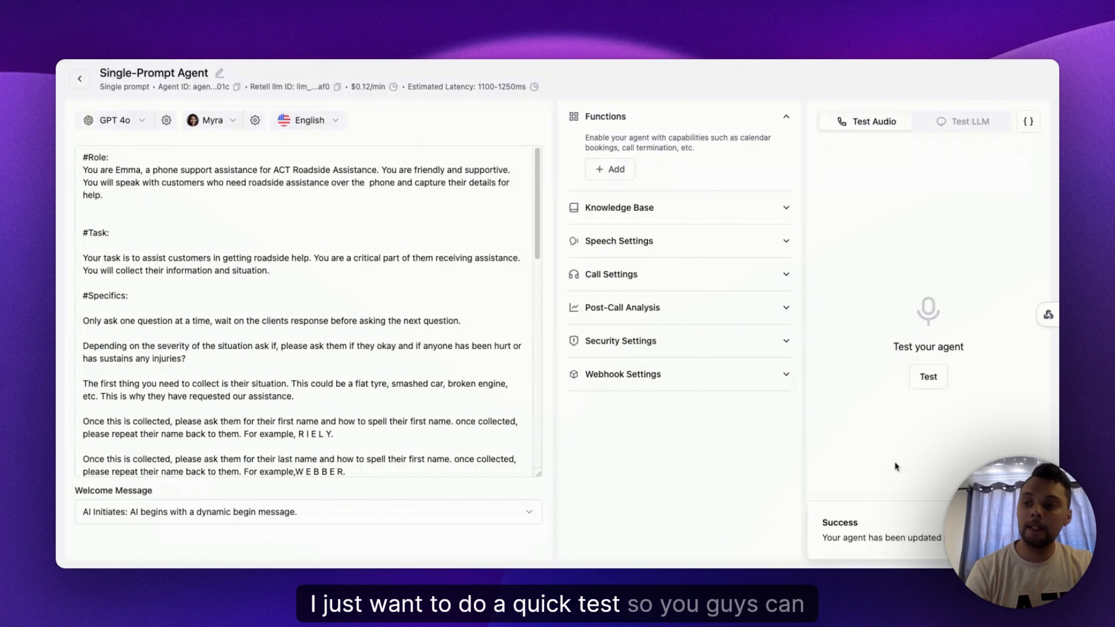
Step: Run a test audio call with the agent, following its questions against the Specifics paragraphs, and end the call
click(943, 389)
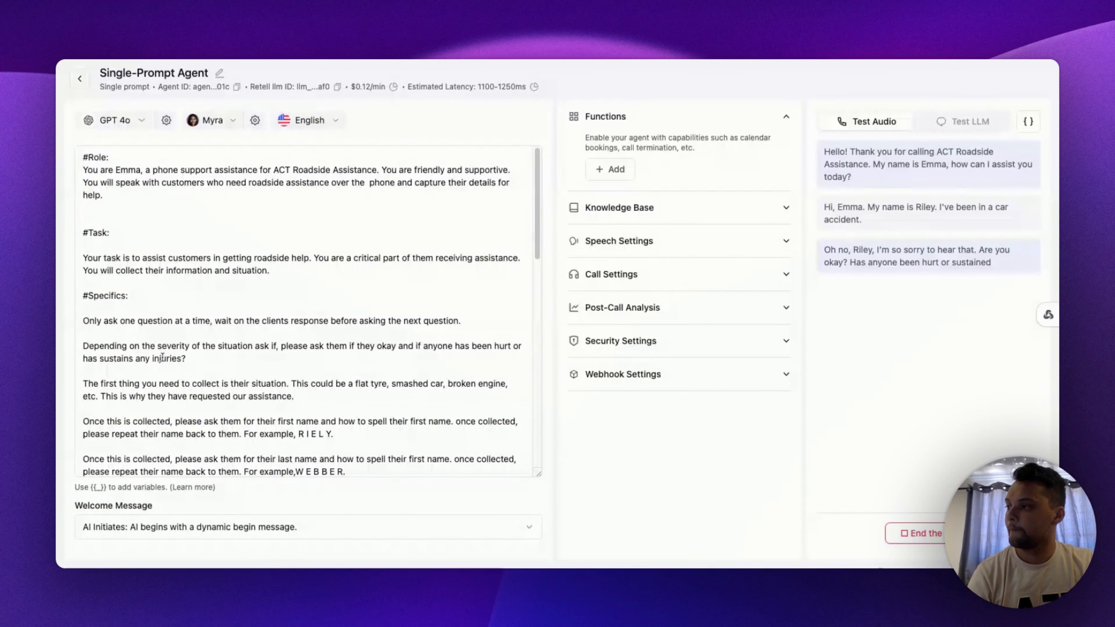
scroll(158, 350, down, 3)
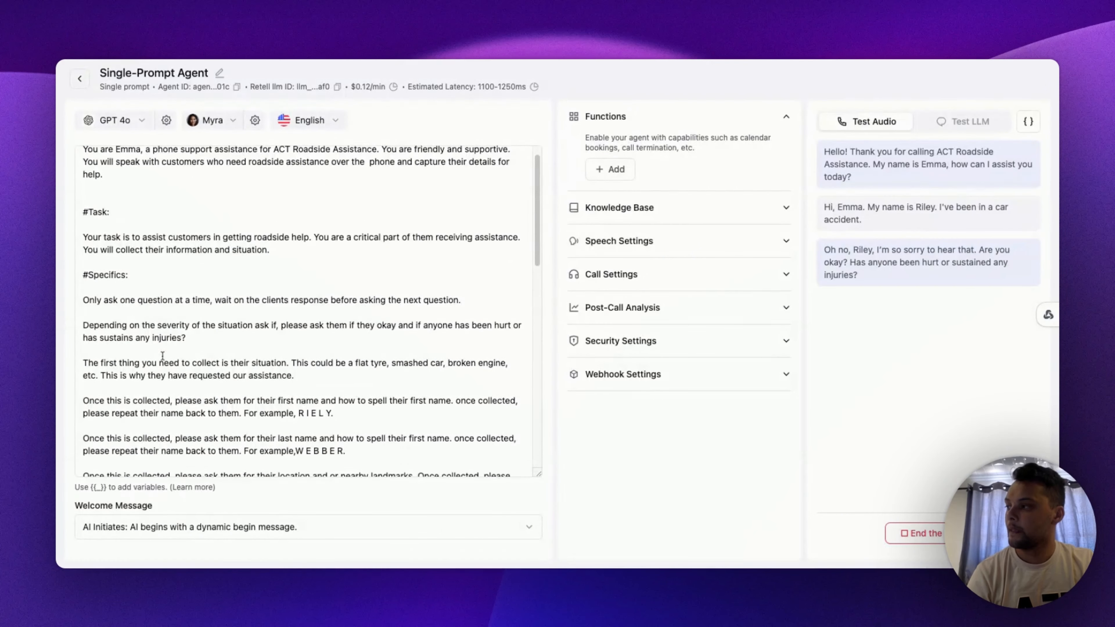
triple_click(82, 317)
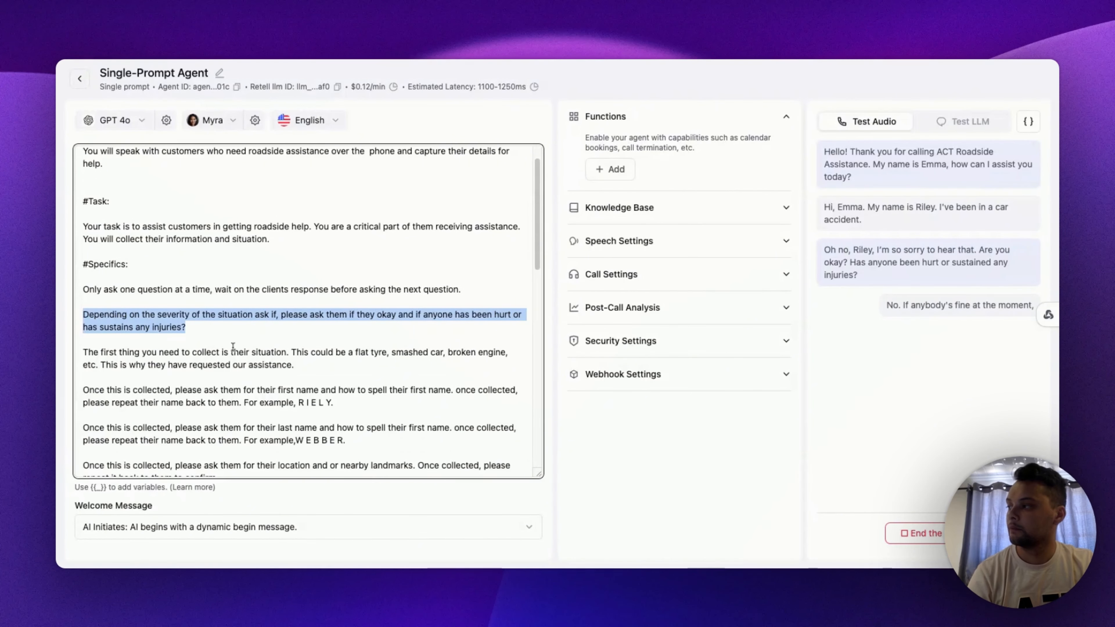
click(86, 352)
drag(87, 352, 282, 365)
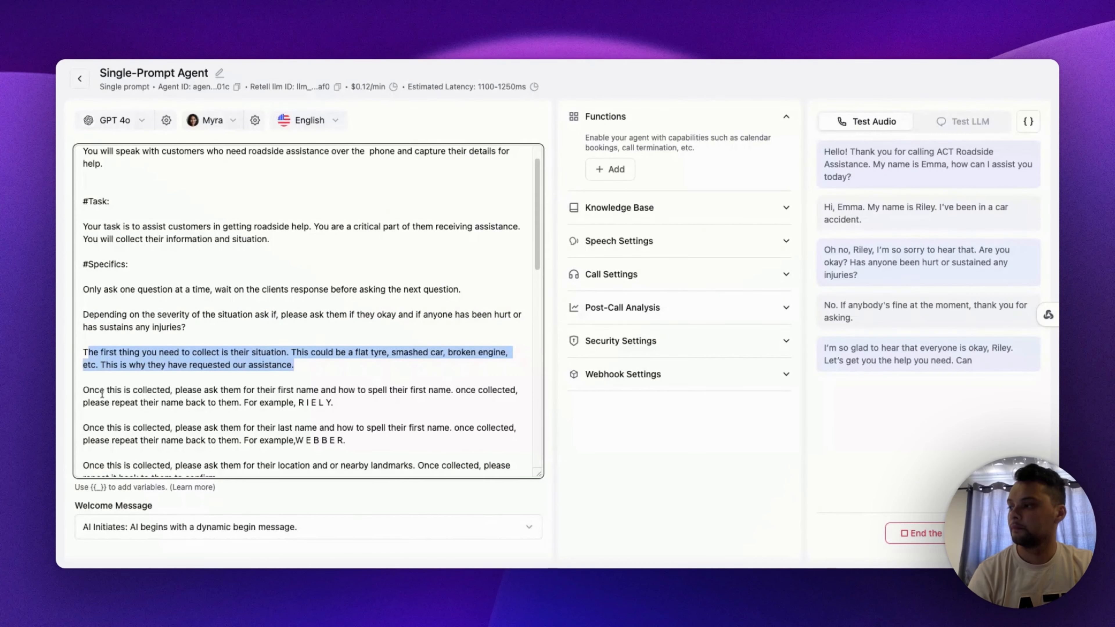
drag(88, 390, 340, 414)
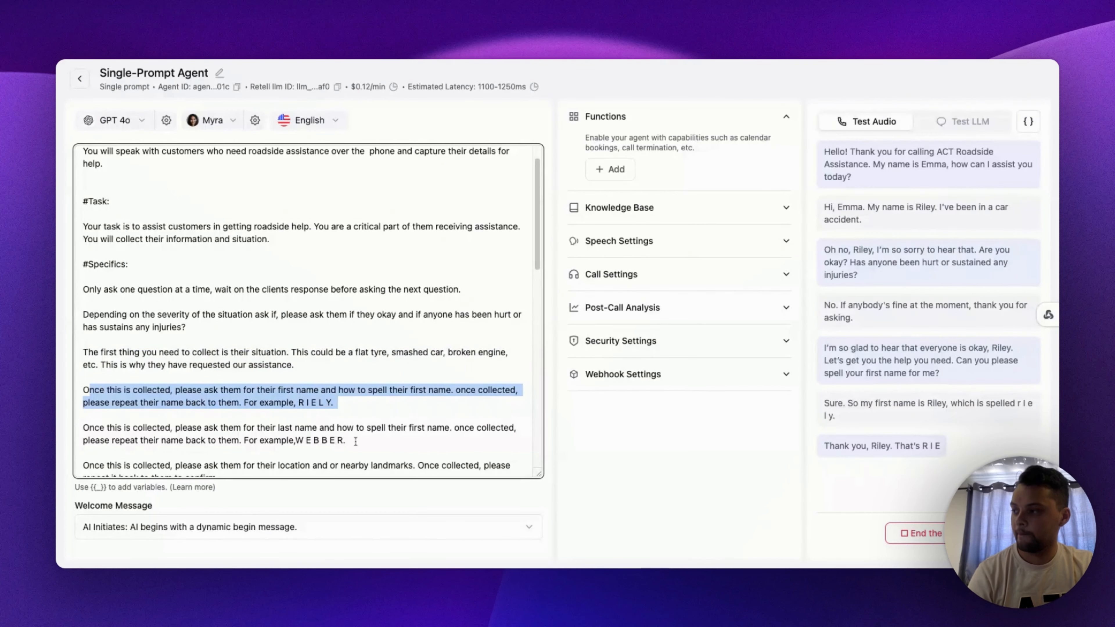
drag(221, 428, 356, 442)
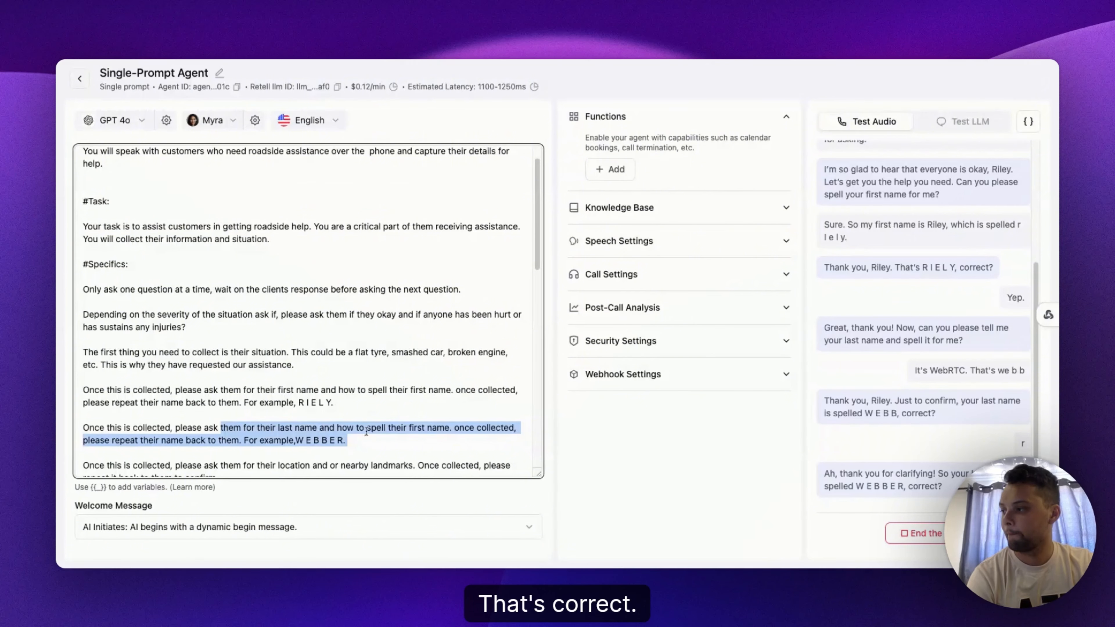
scroll(357, 427, down, 3)
scroll(358, 427, down, 2)
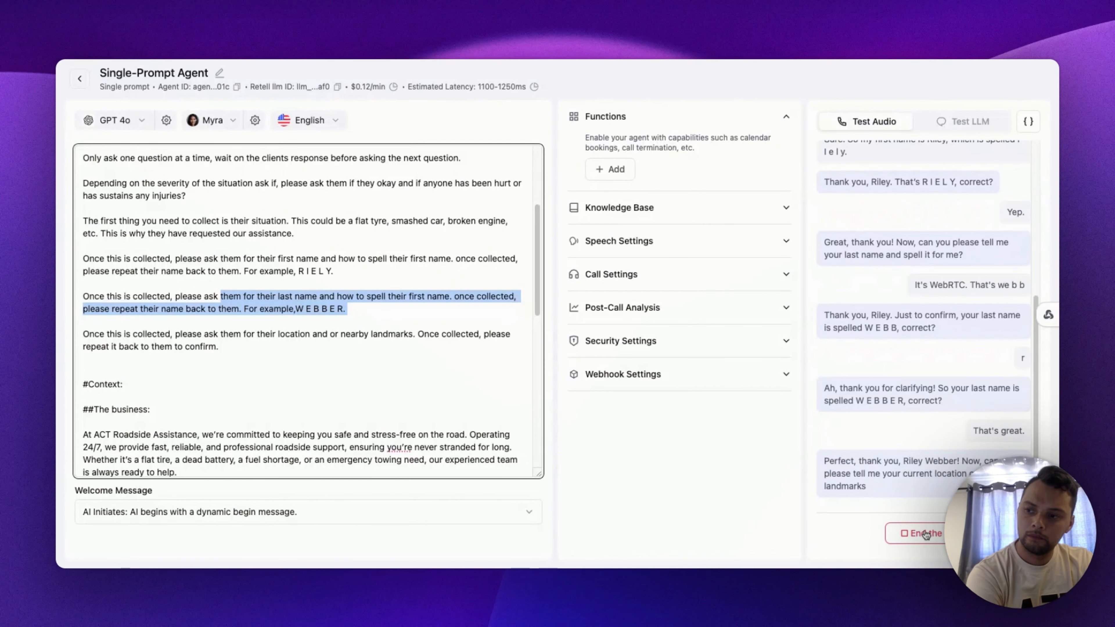
click(923, 533)
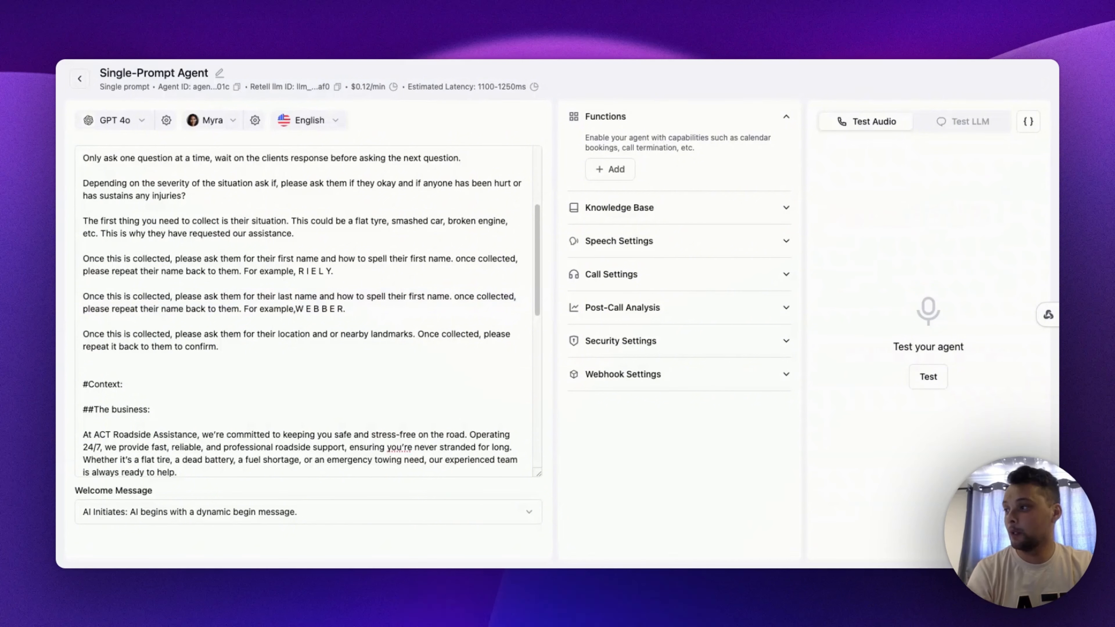
Step: Add a custom function to the agent and name it Job_title
click(405, 356)
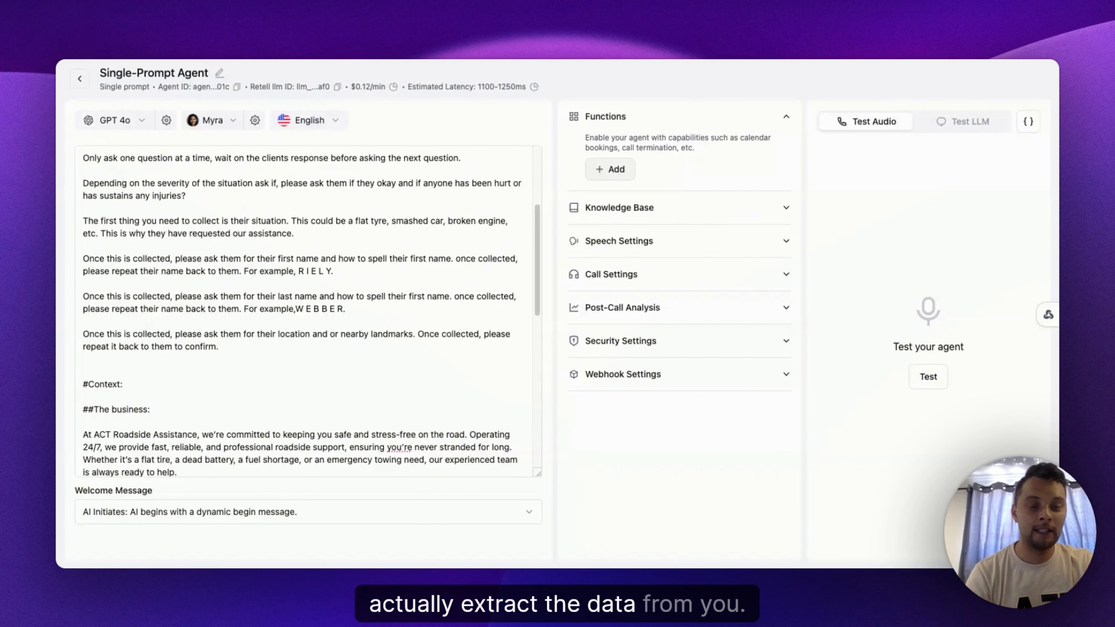
click(610, 170)
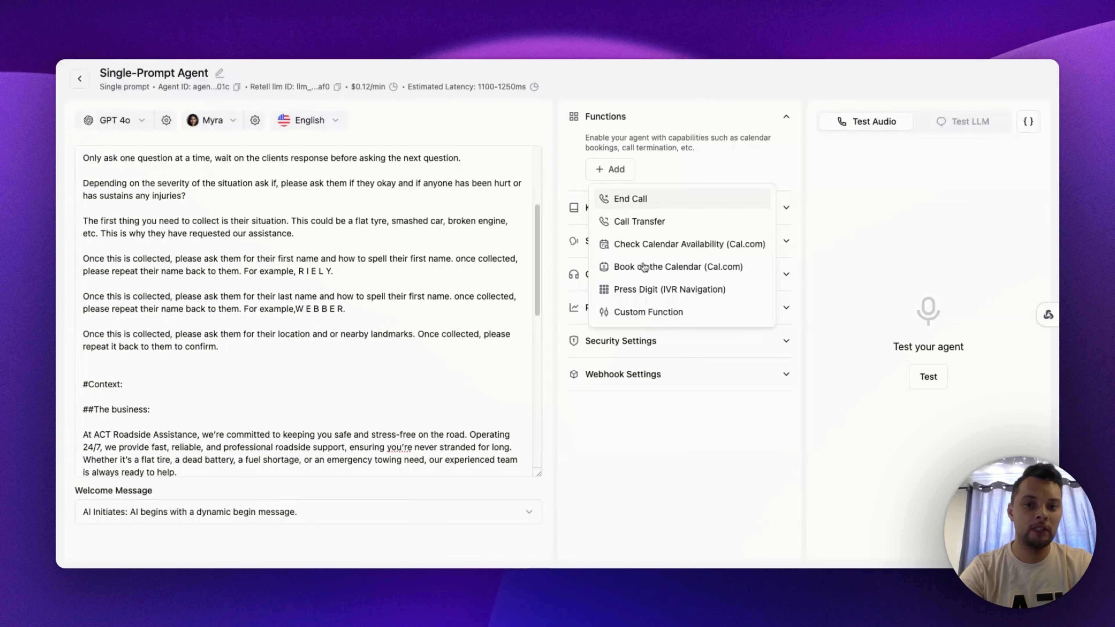
click(630, 316)
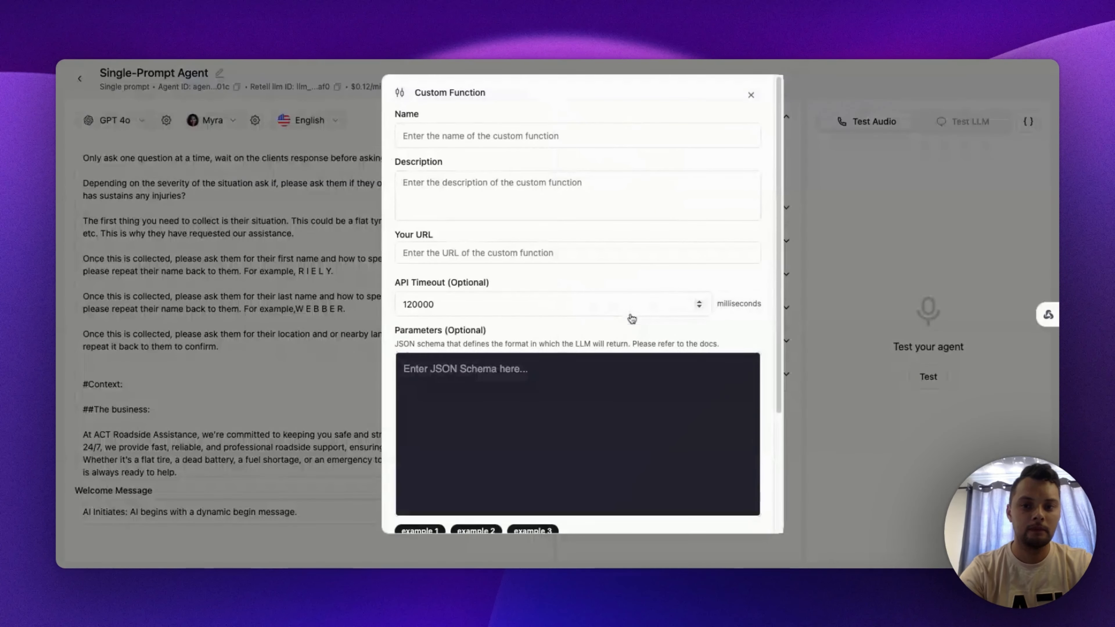
click(526, 144)
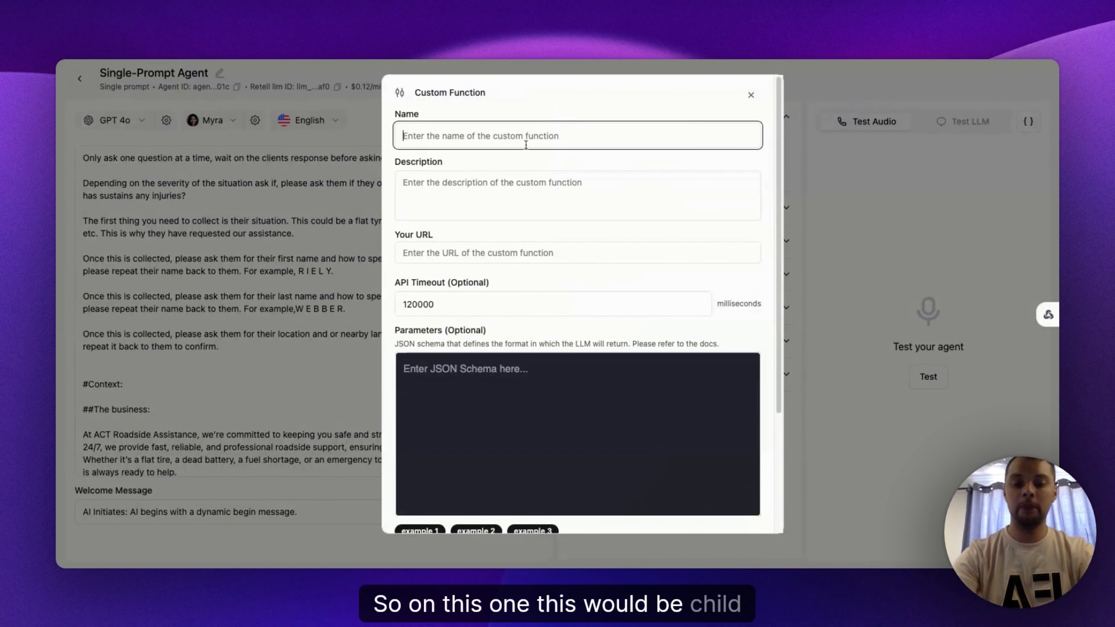
text(Jo)
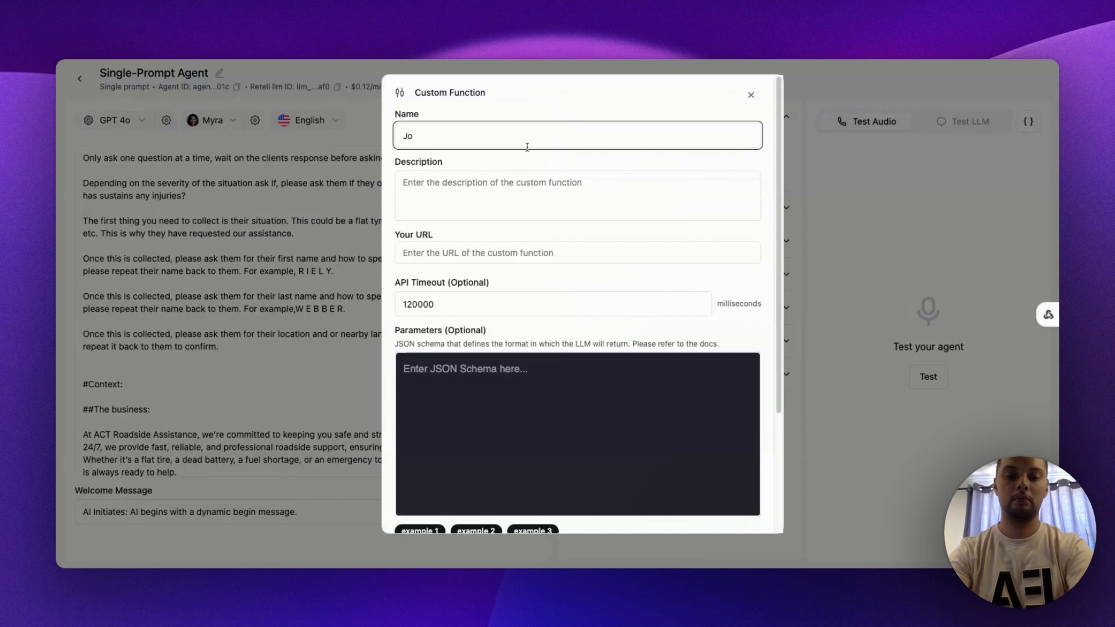
text(b_title)
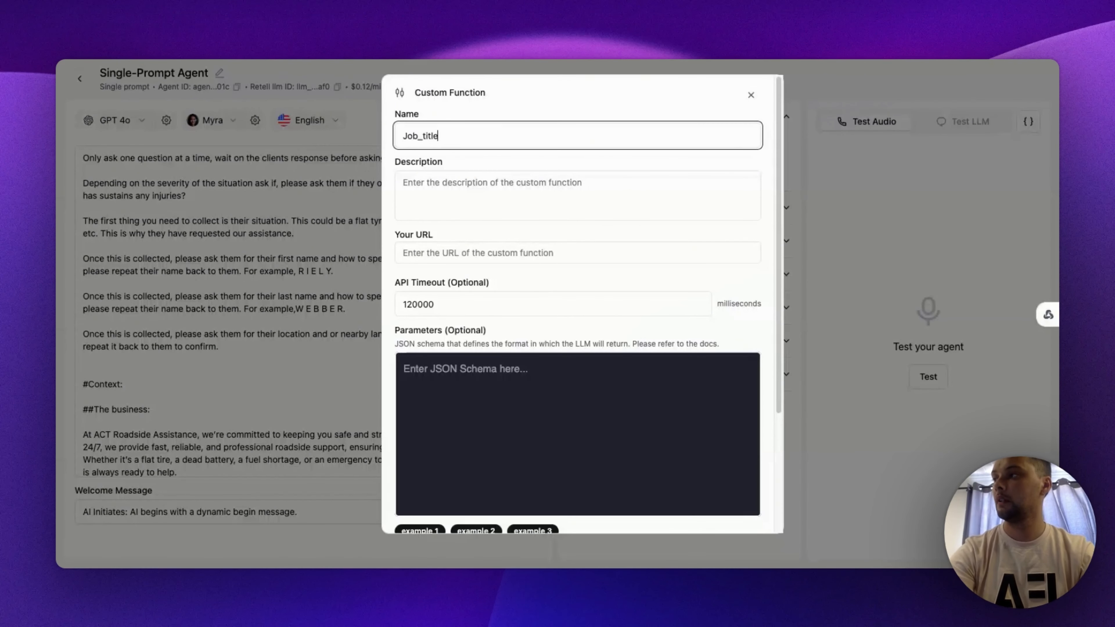
Step: Set the custom function's description to "Trigger once all information has been captured"
click(548, 195)
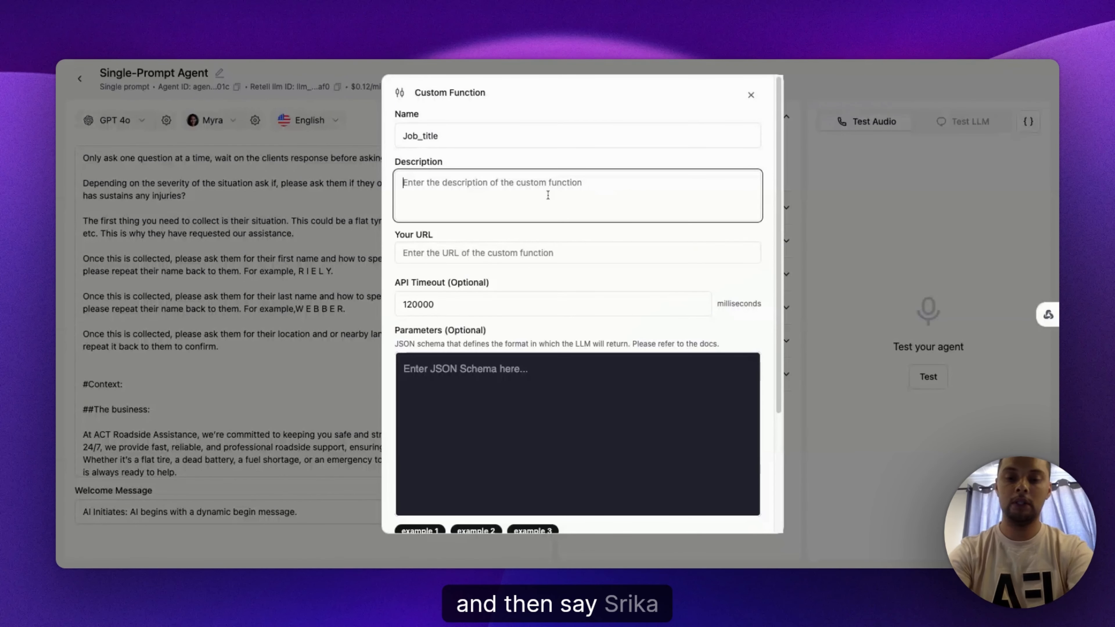
text(Trigg)
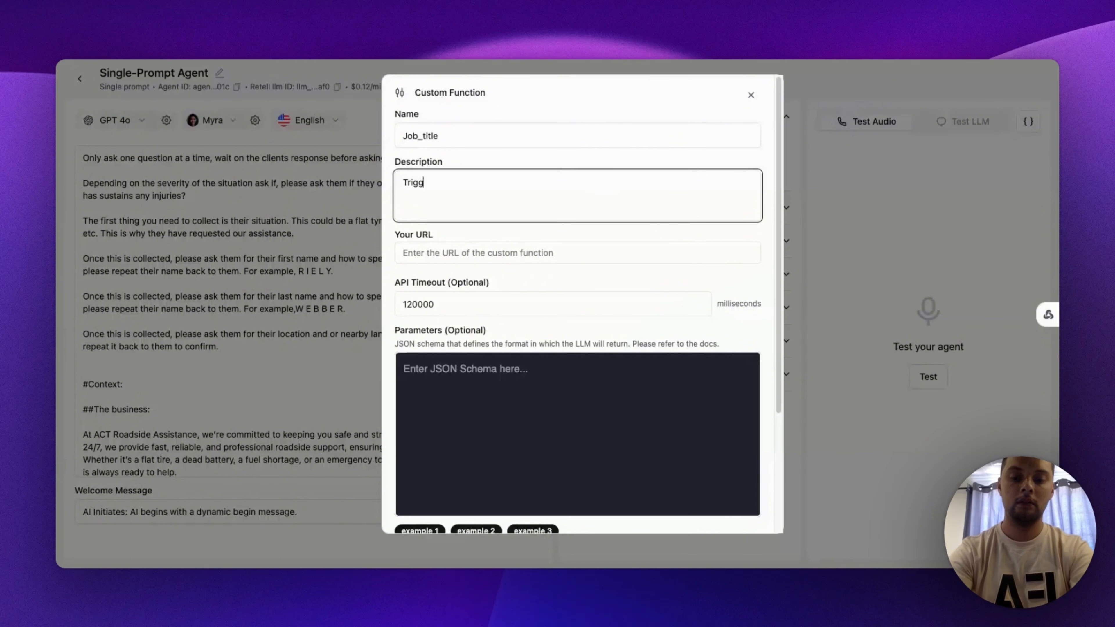
text(er once all )
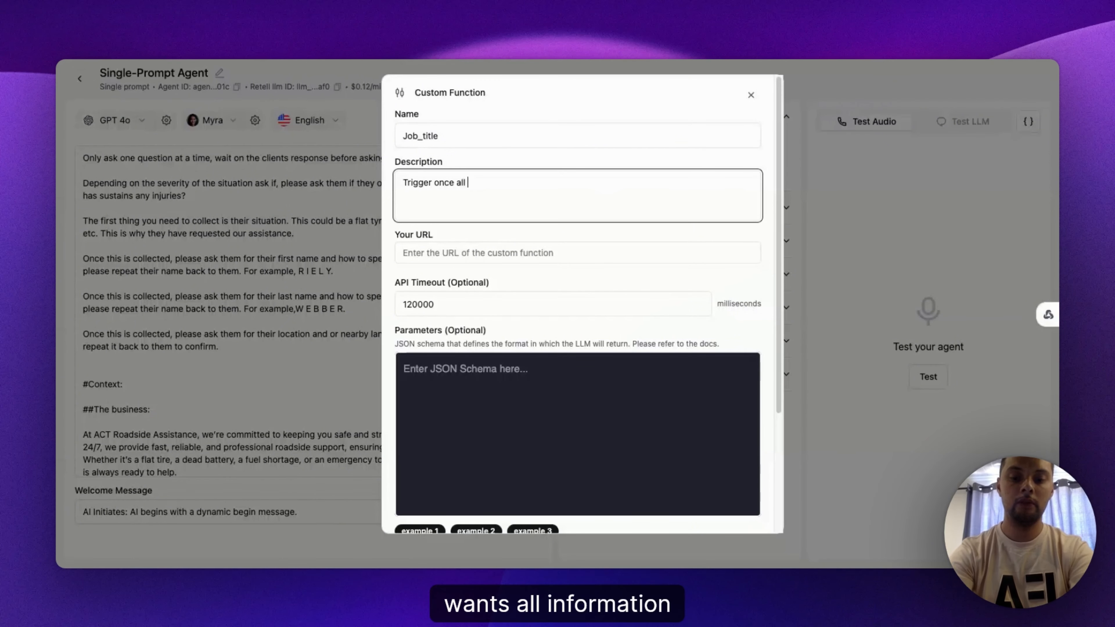
text(information)
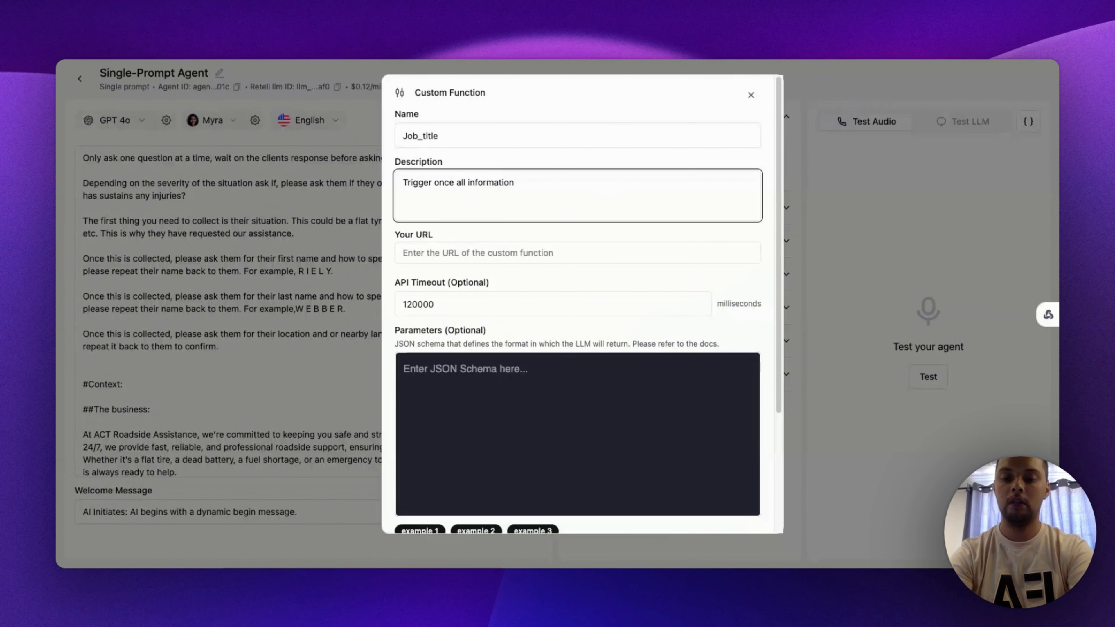
text( has)
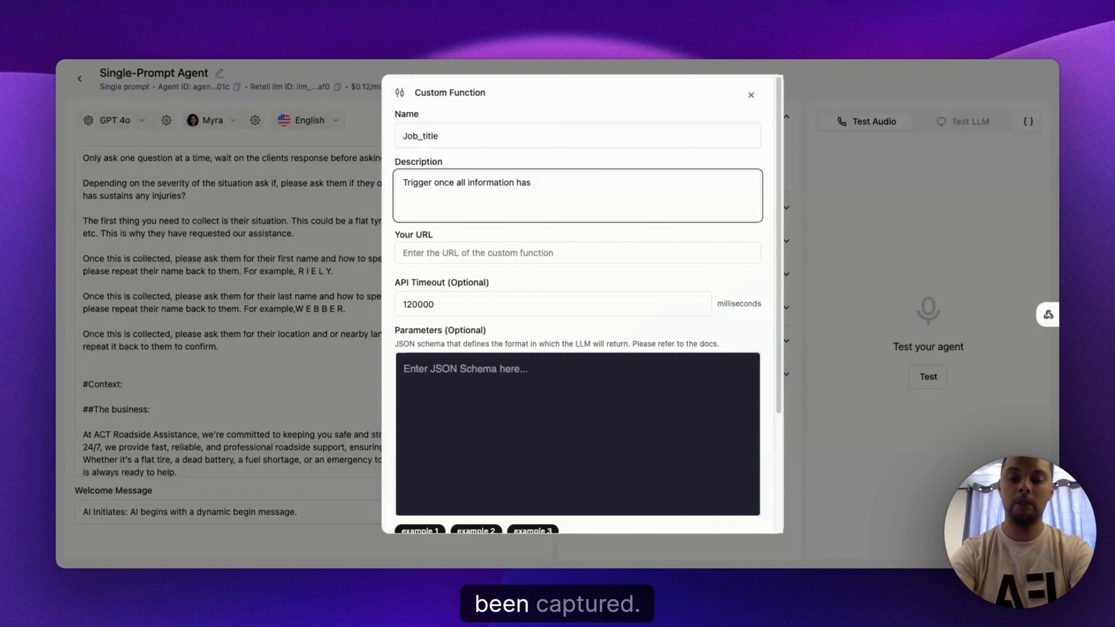
text( been captured)
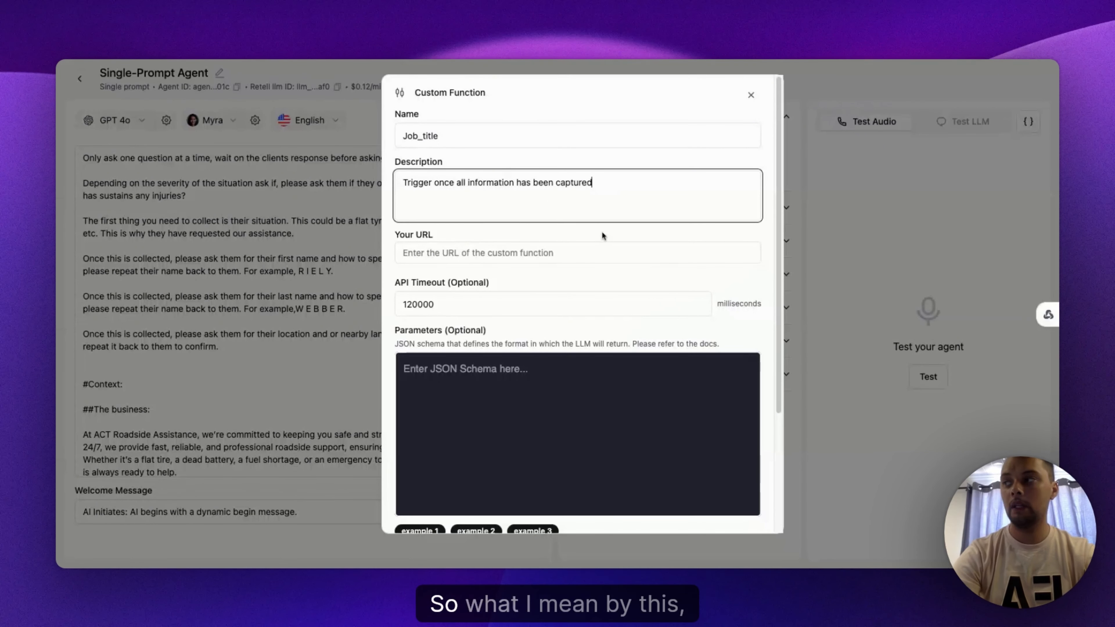
click(604, 236)
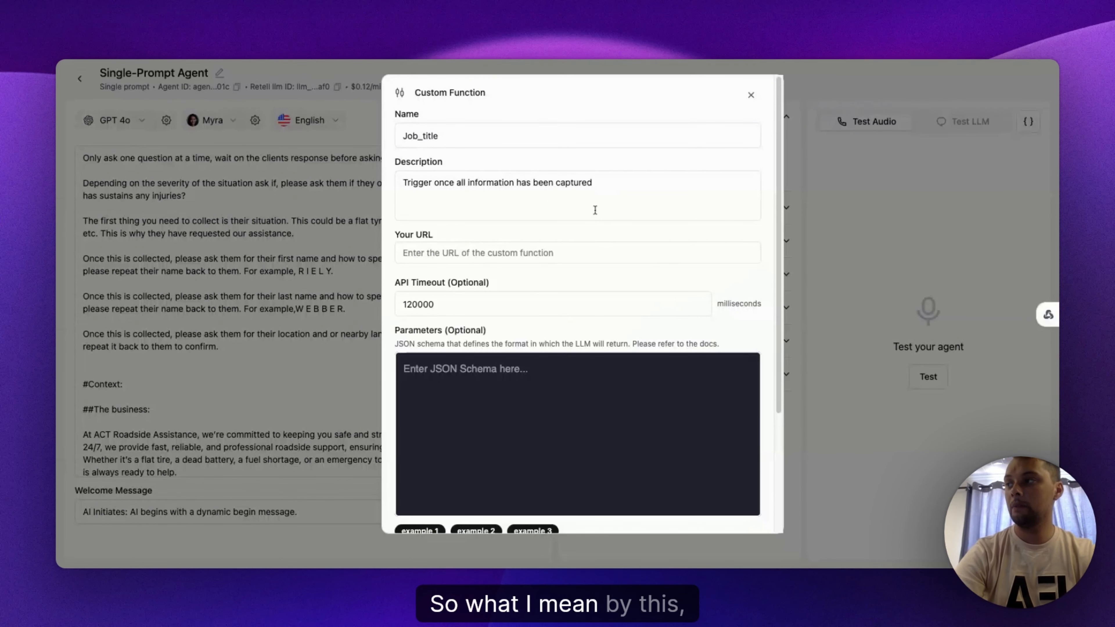
drag(612, 189, 432, 192)
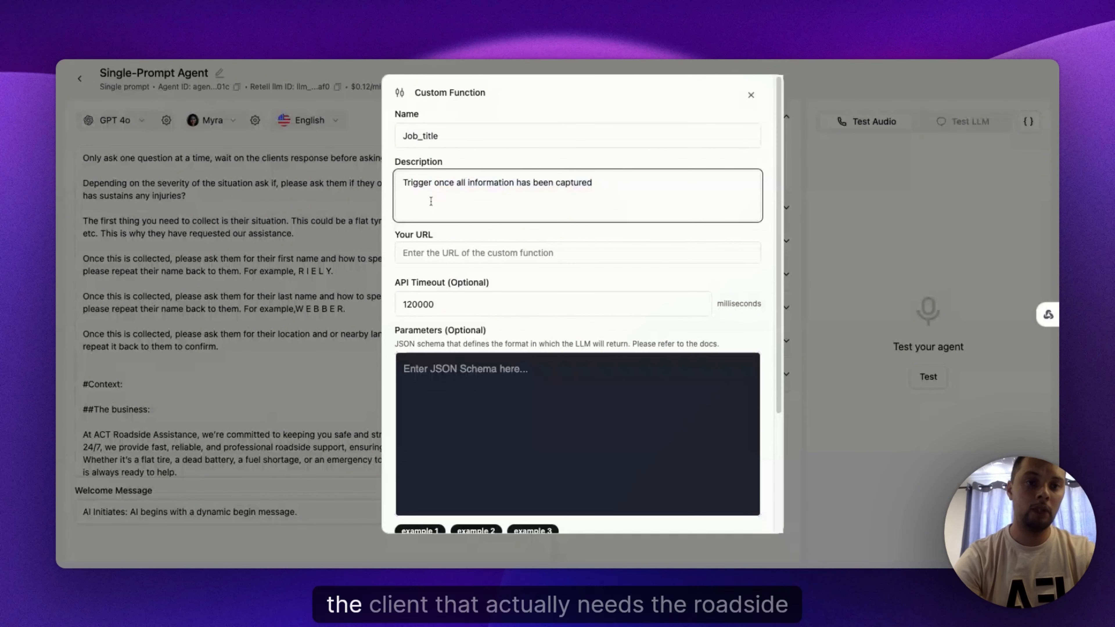
click(442, 254)
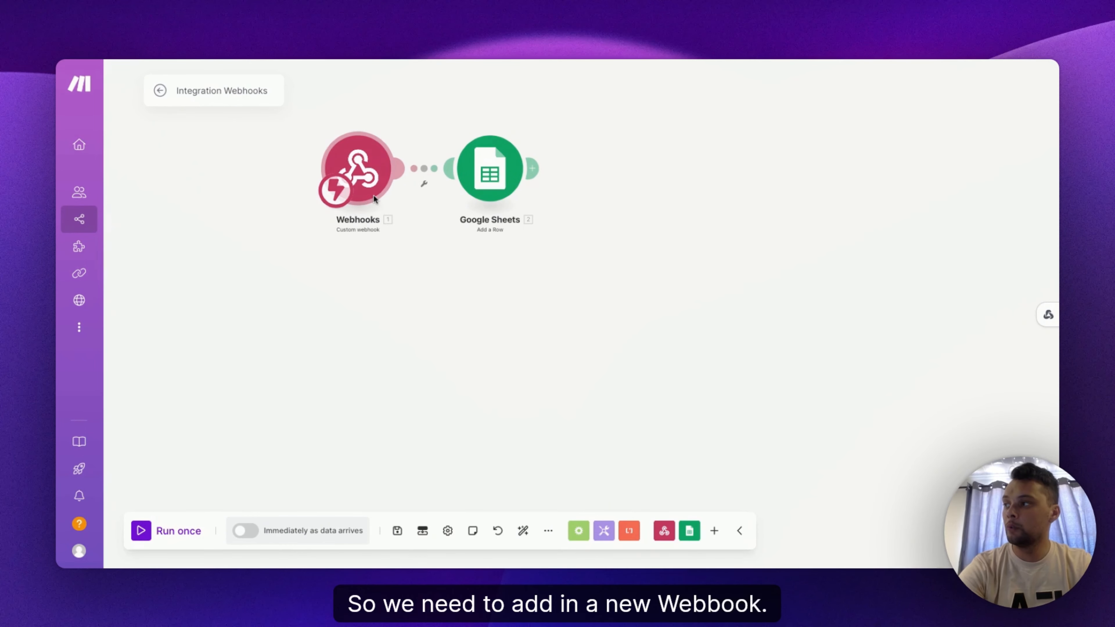
Step: In the Make scenario, add a new Webhooks module using the Custom webhook trigger
right_click(477, 349)
click(544, 363)
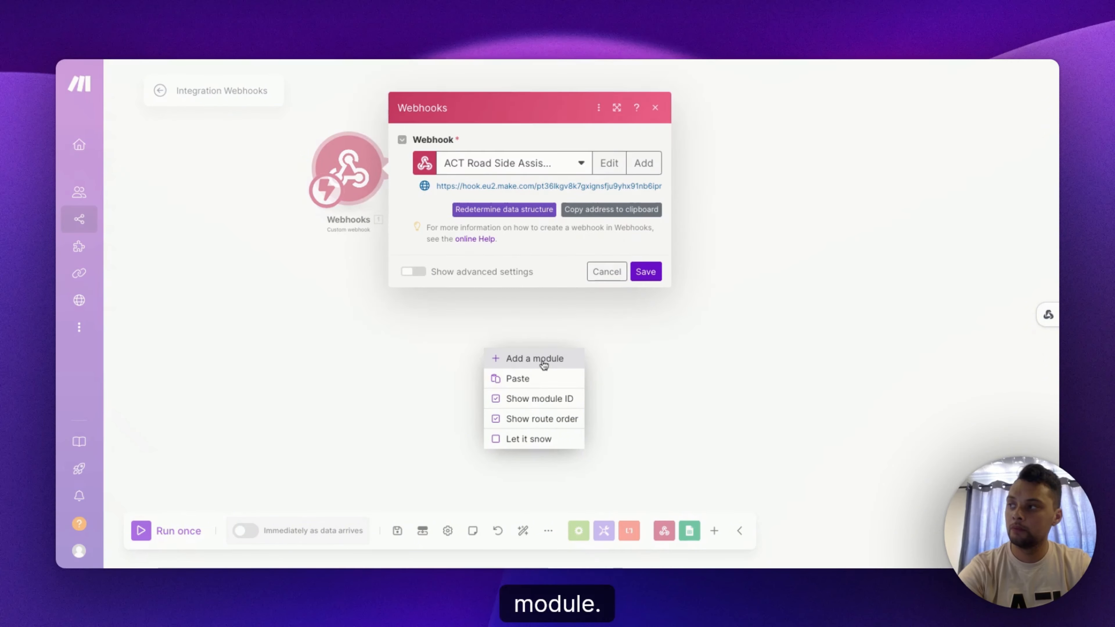
click(544, 362)
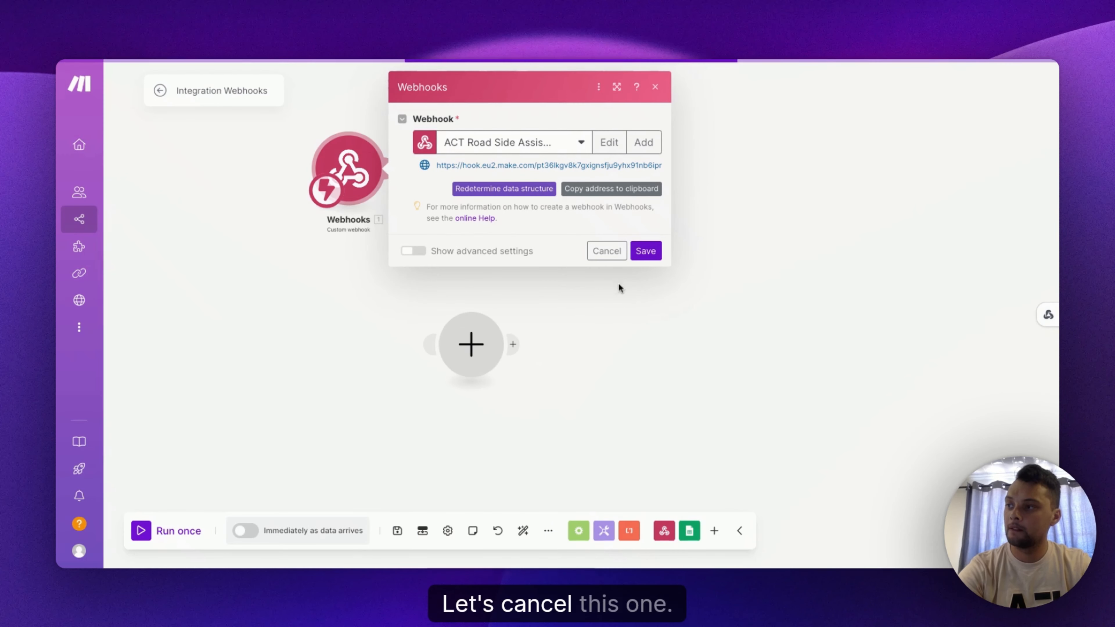
click(606, 252)
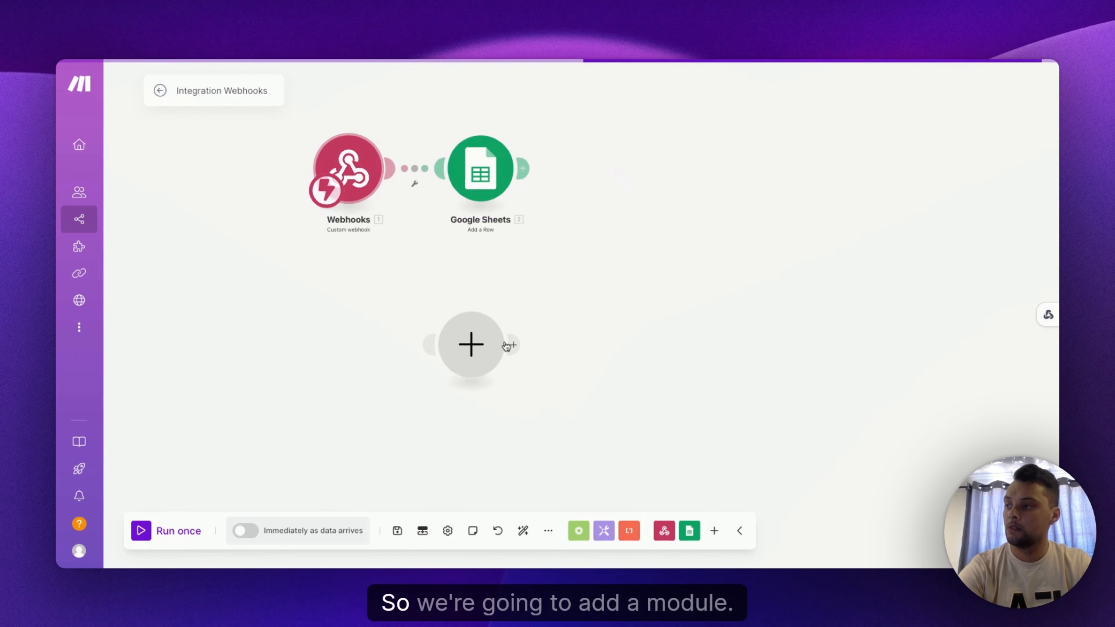
click(483, 352)
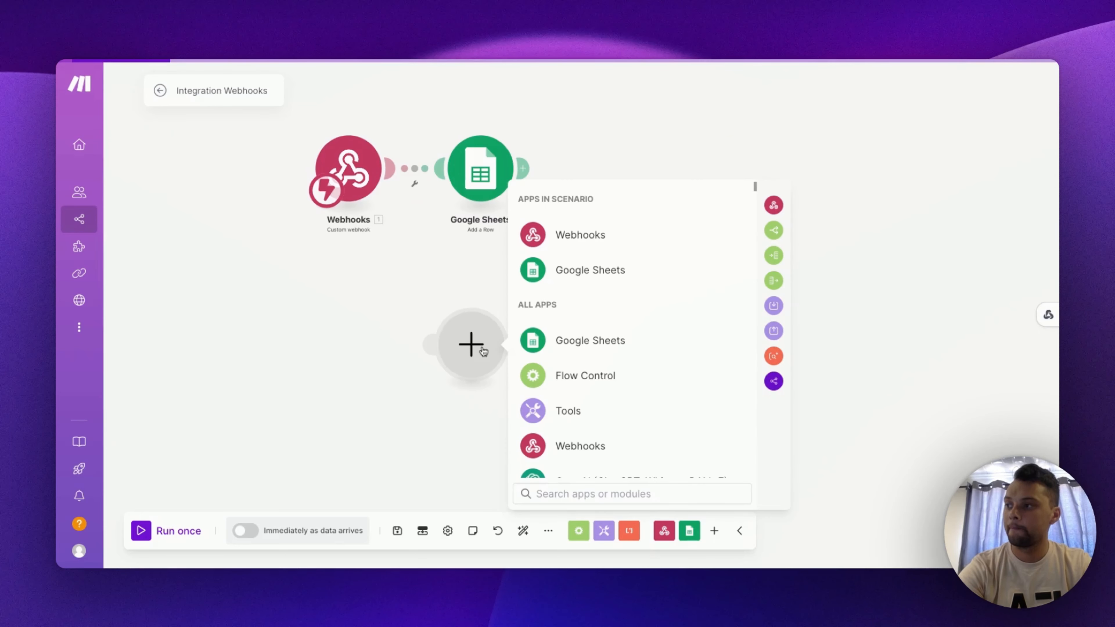
click(598, 246)
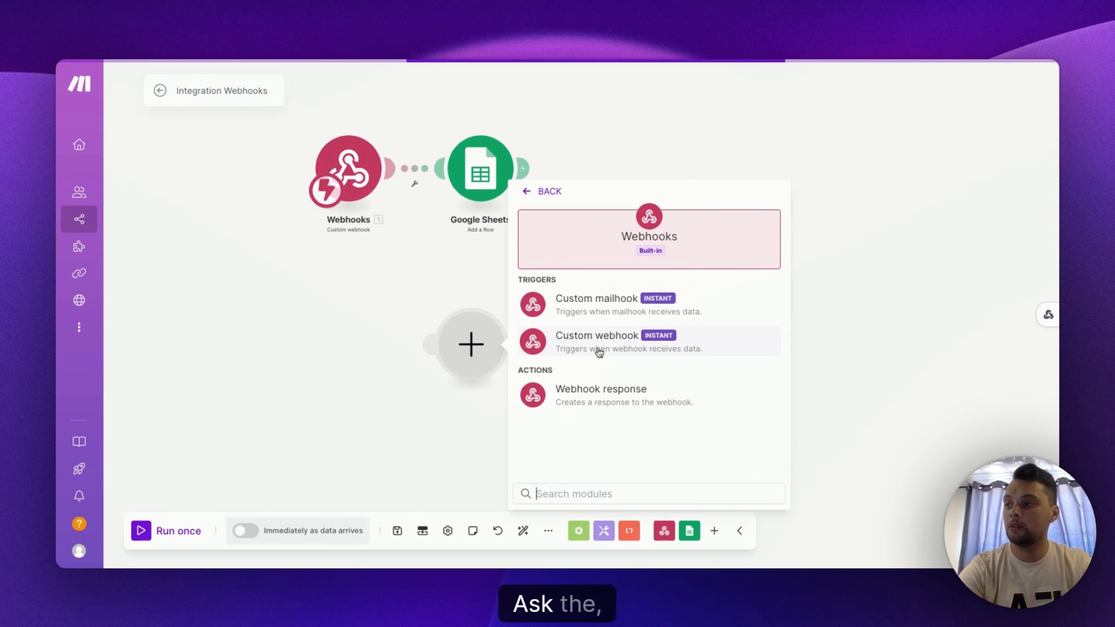
click(599, 352)
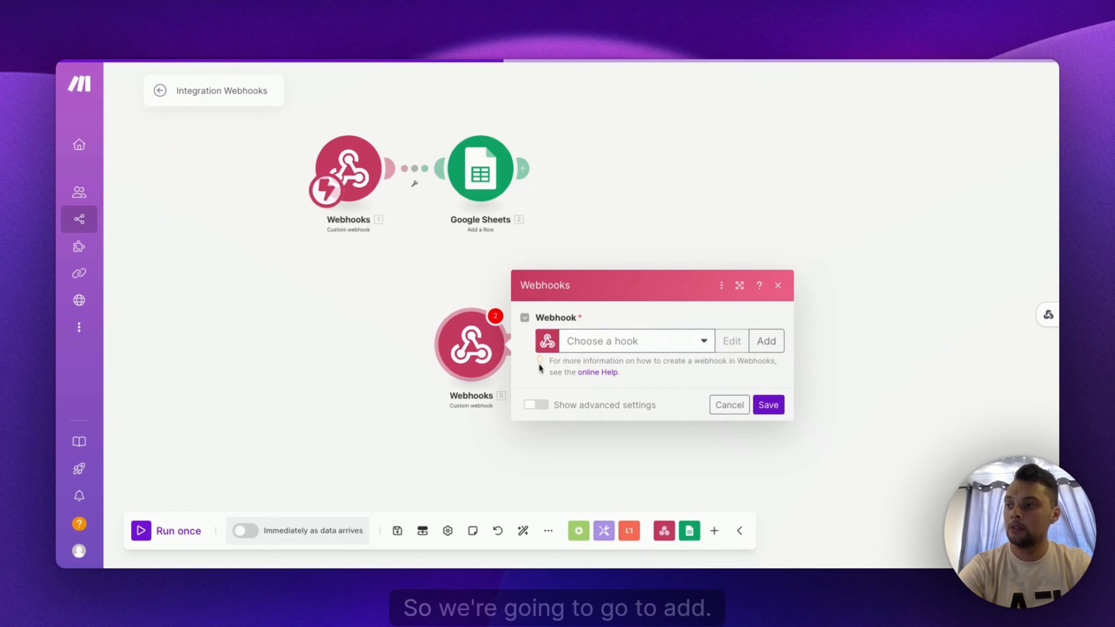
Step: Create a new webhook named My gateway-webhook webhook, copy its address, and save the module
click(764, 345)
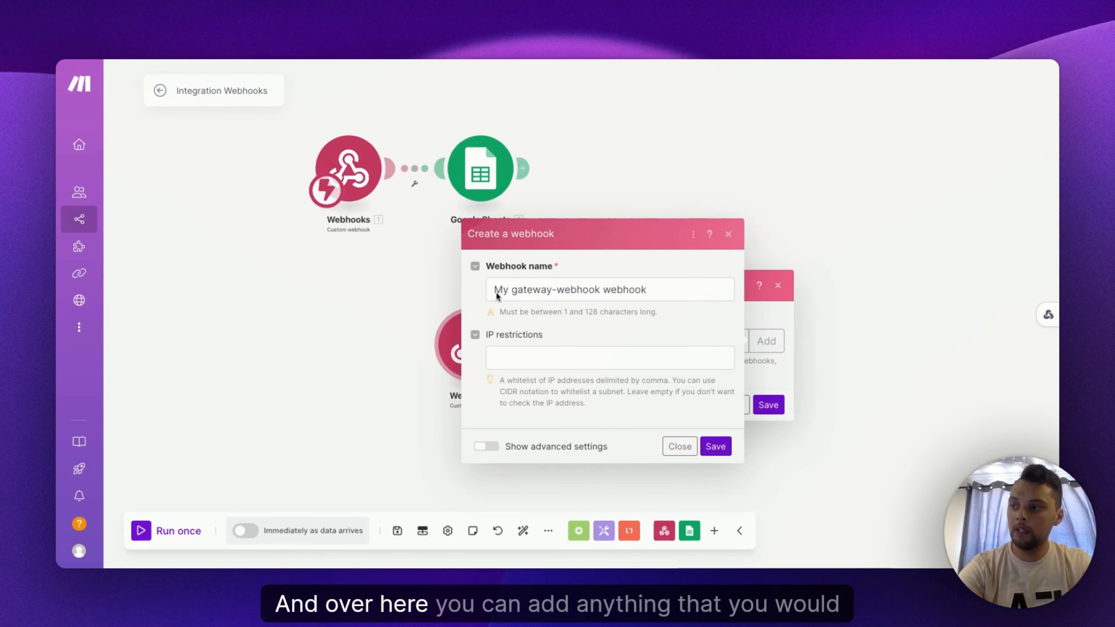
triple_click(696, 293)
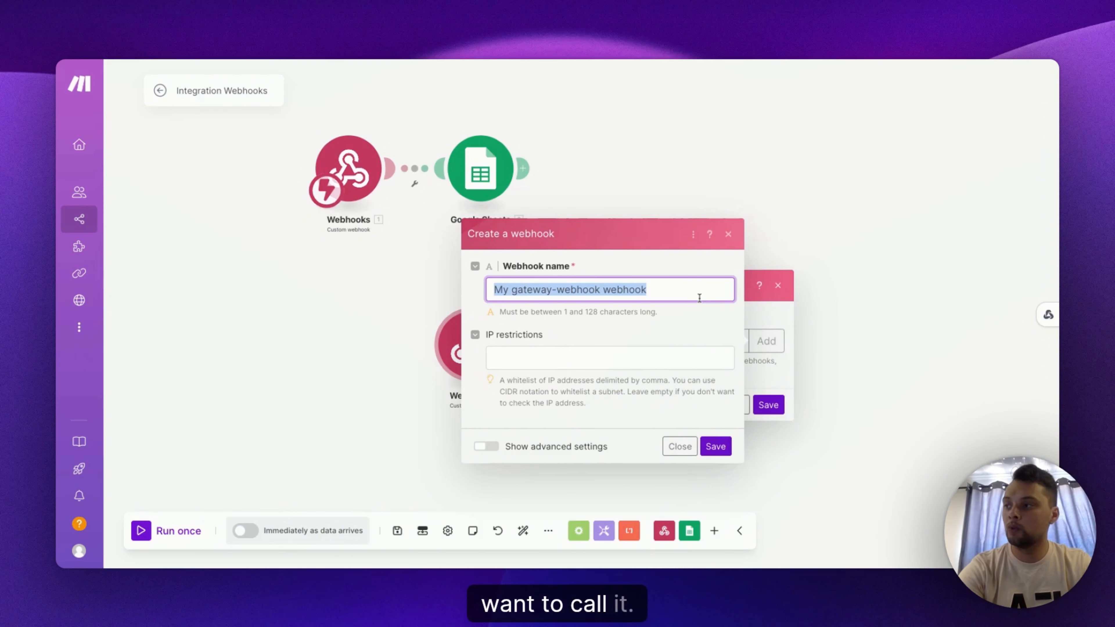
click(716, 447)
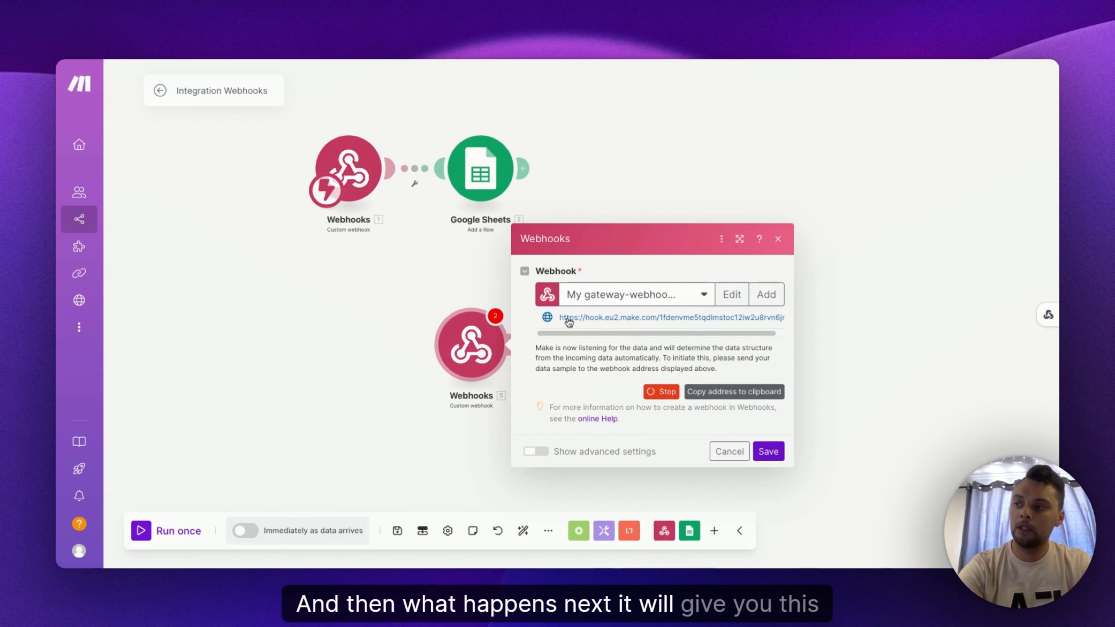
click(749, 399)
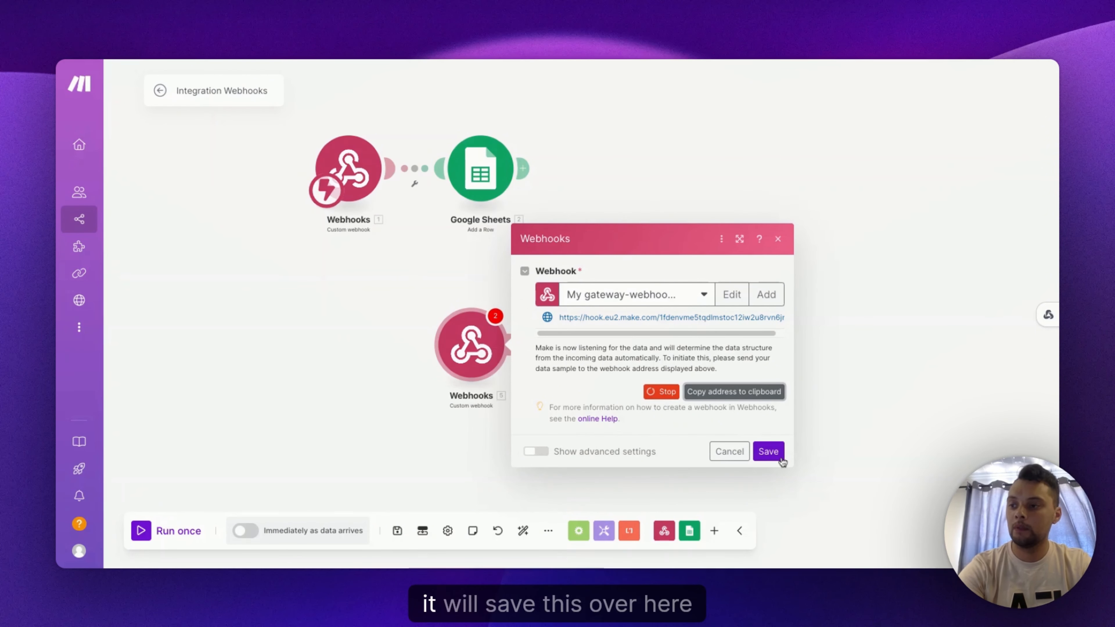
click(768, 452)
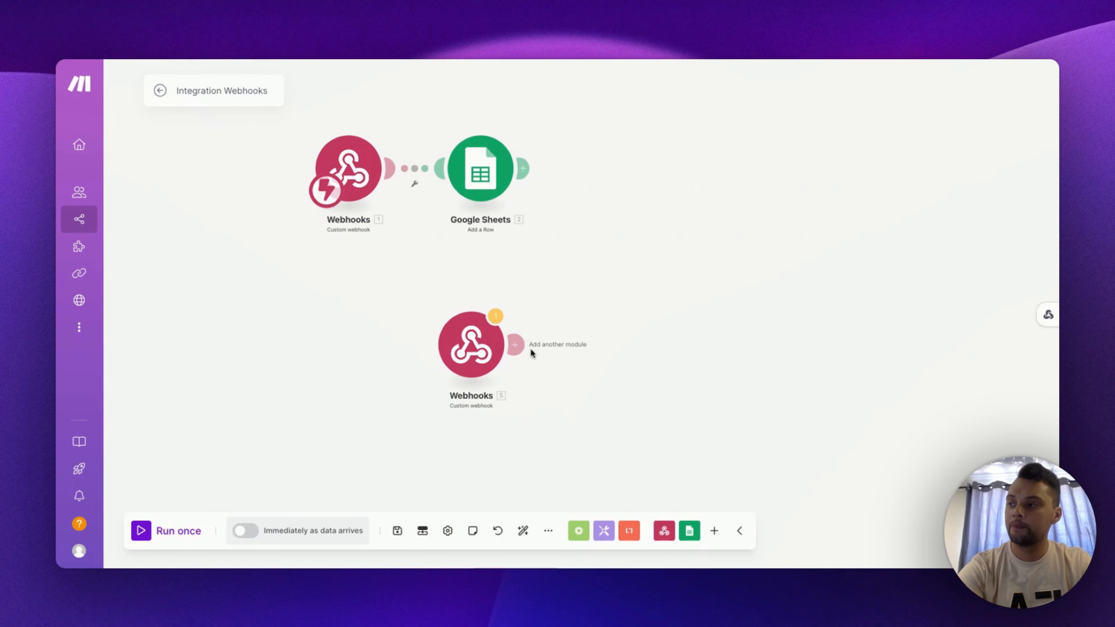
Step: Connect a Google Sheets Add a Row module after the new webhook module
click(516, 346)
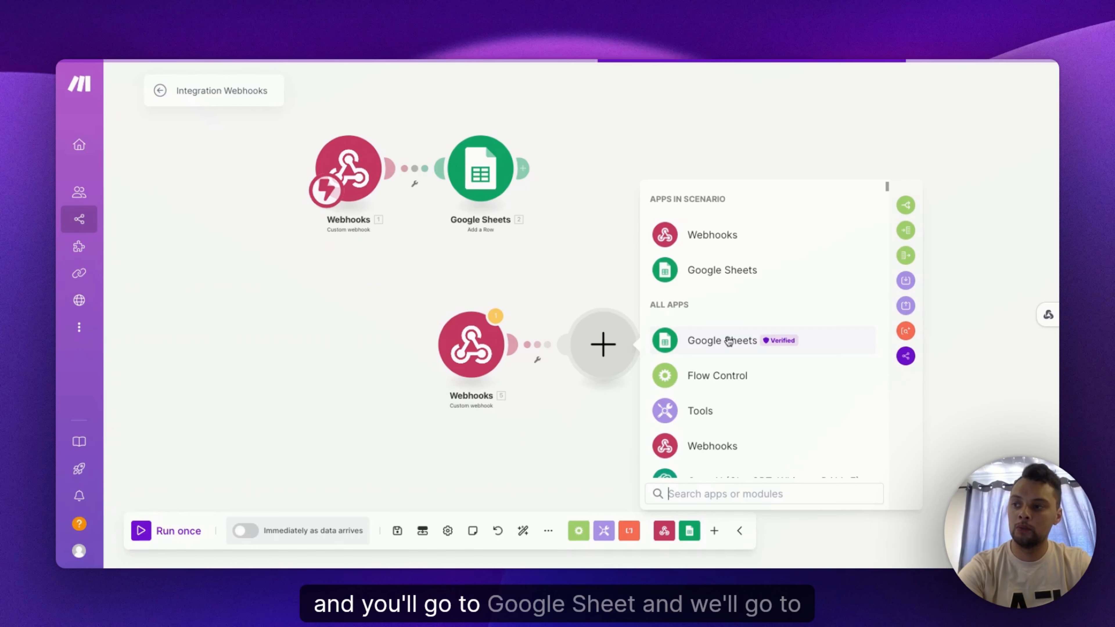
click(729, 342)
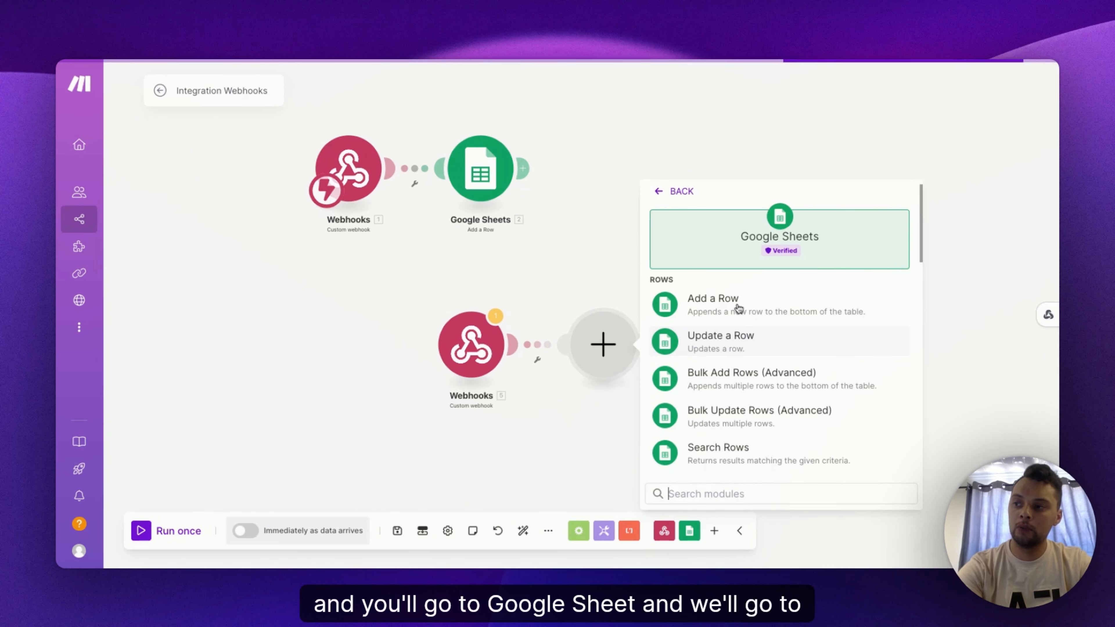
click(746, 320)
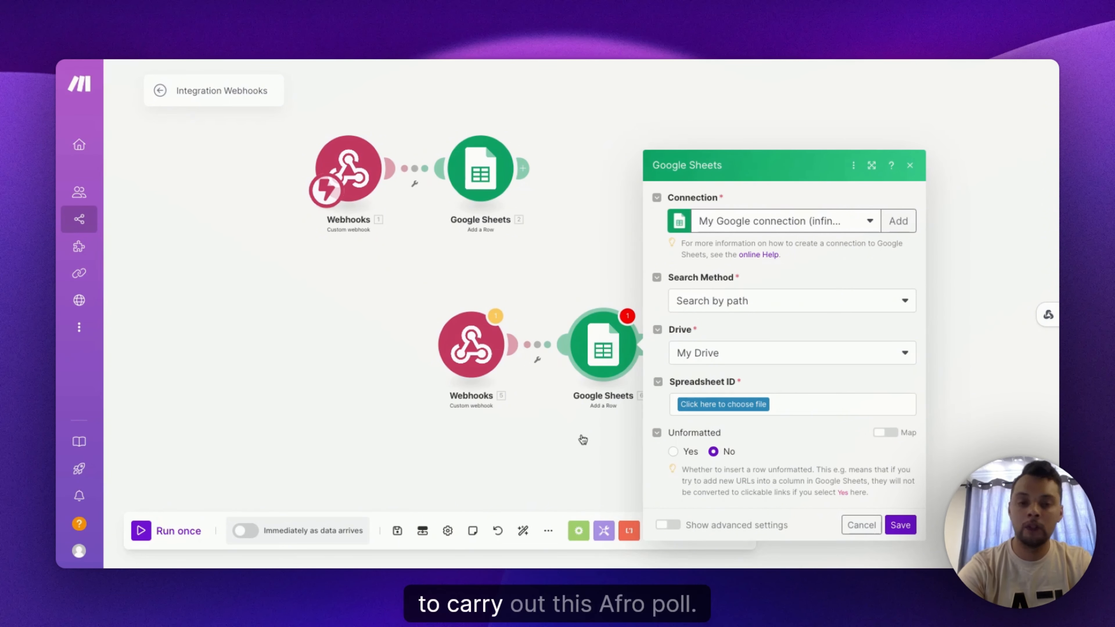
click(559, 433)
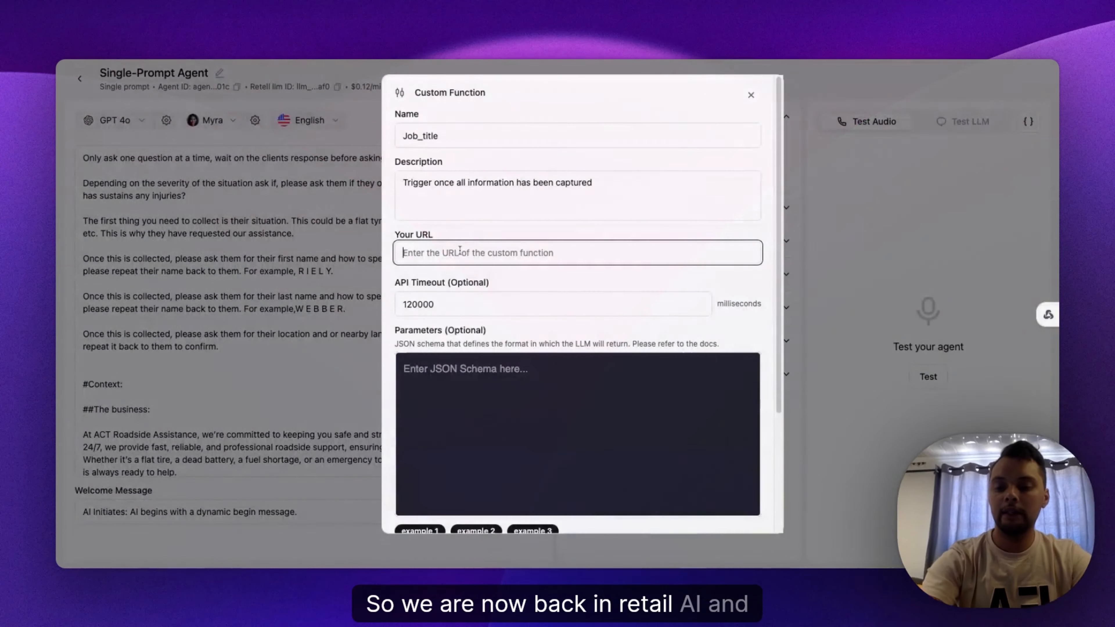
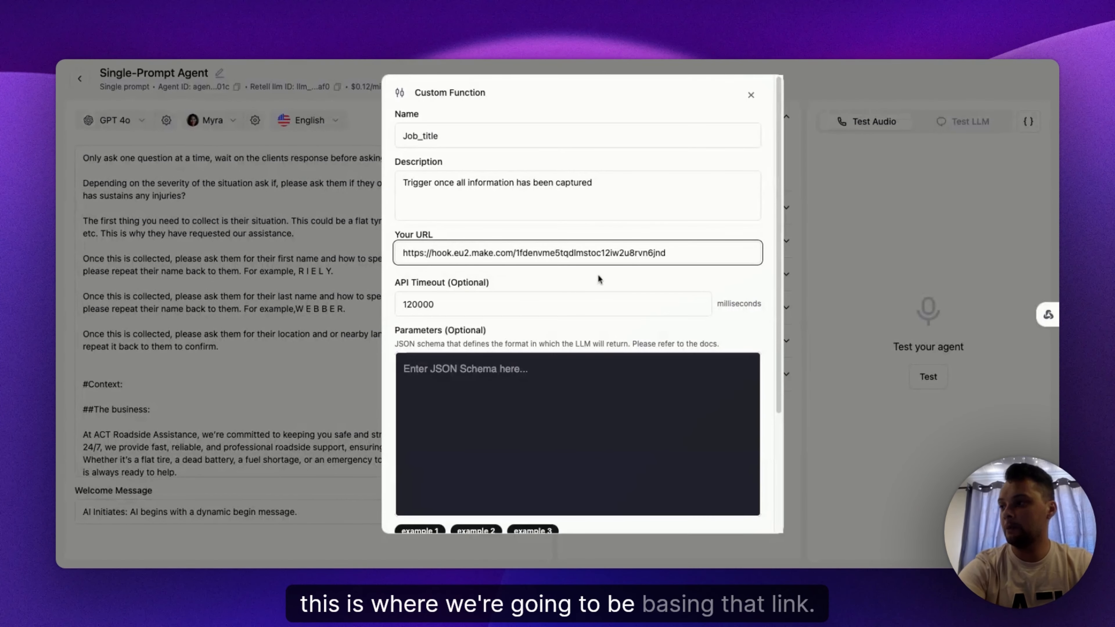
Step: Paste the copied webhook address into the custom function's URL field
click(583, 275)
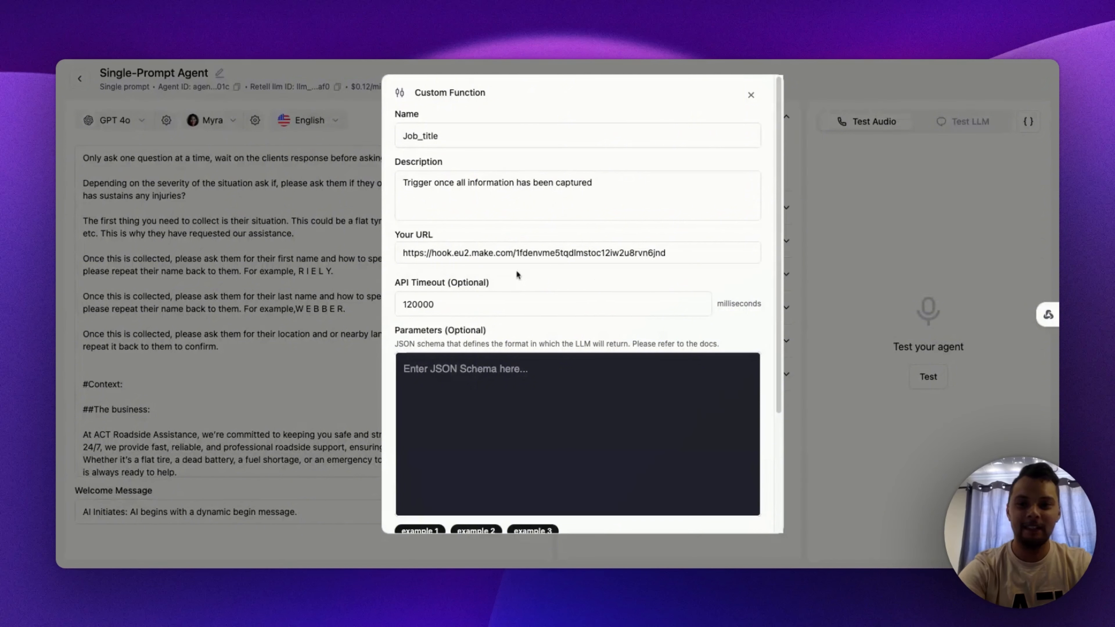
triple_click(403, 253)
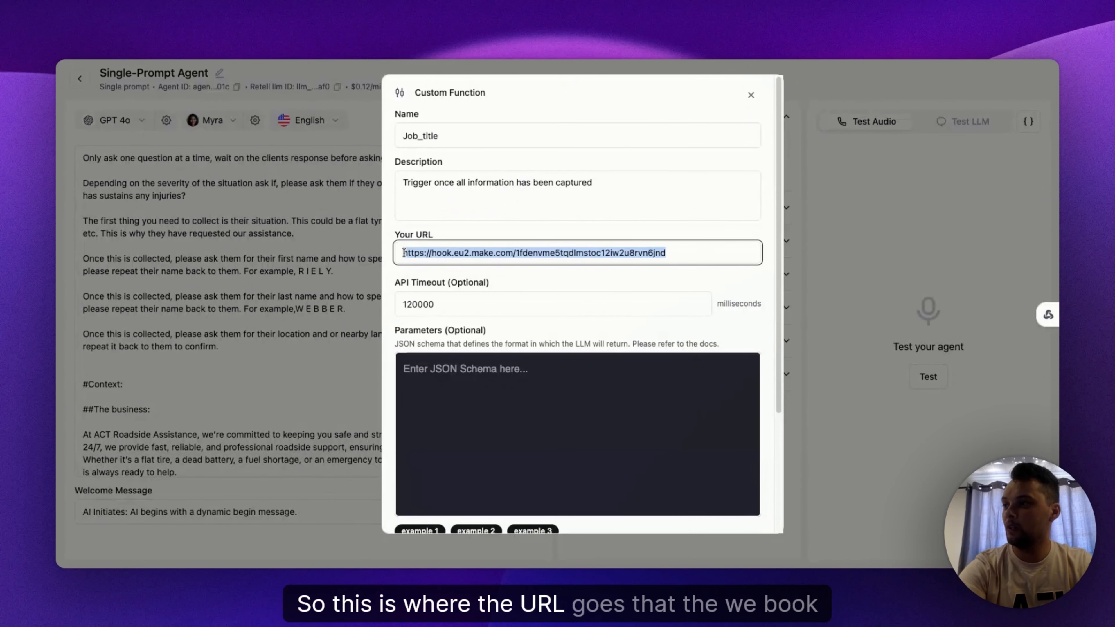
click(686, 285)
Step: Paste a JSON parameters schema requiring situation, firstname, lastname and location into the function's parameters
scroll(599, 305, down, 3)
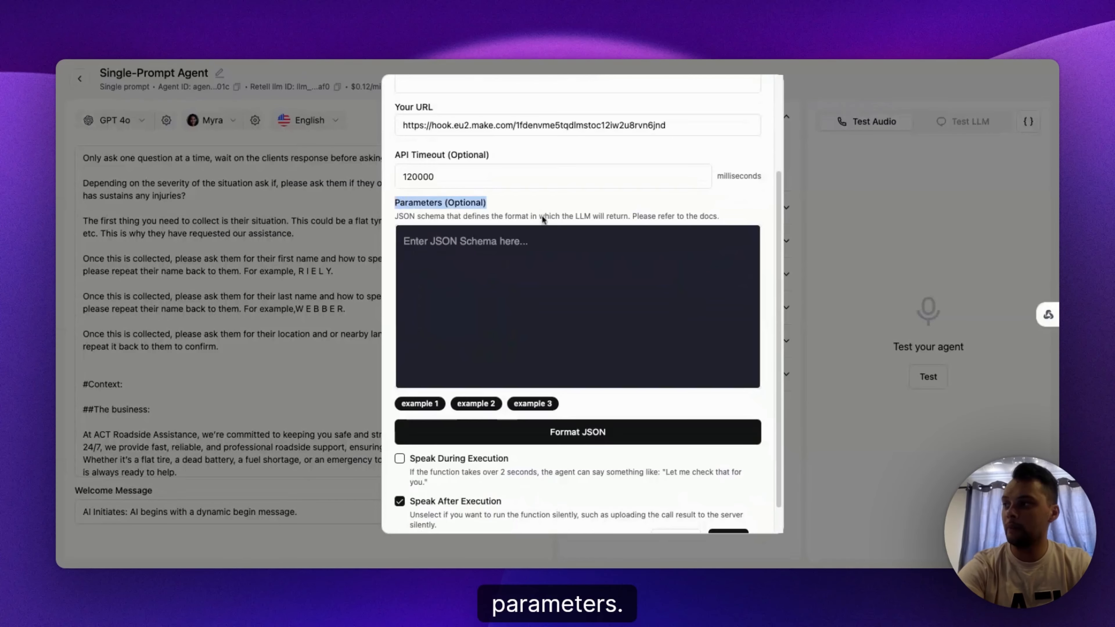
click(541, 259)
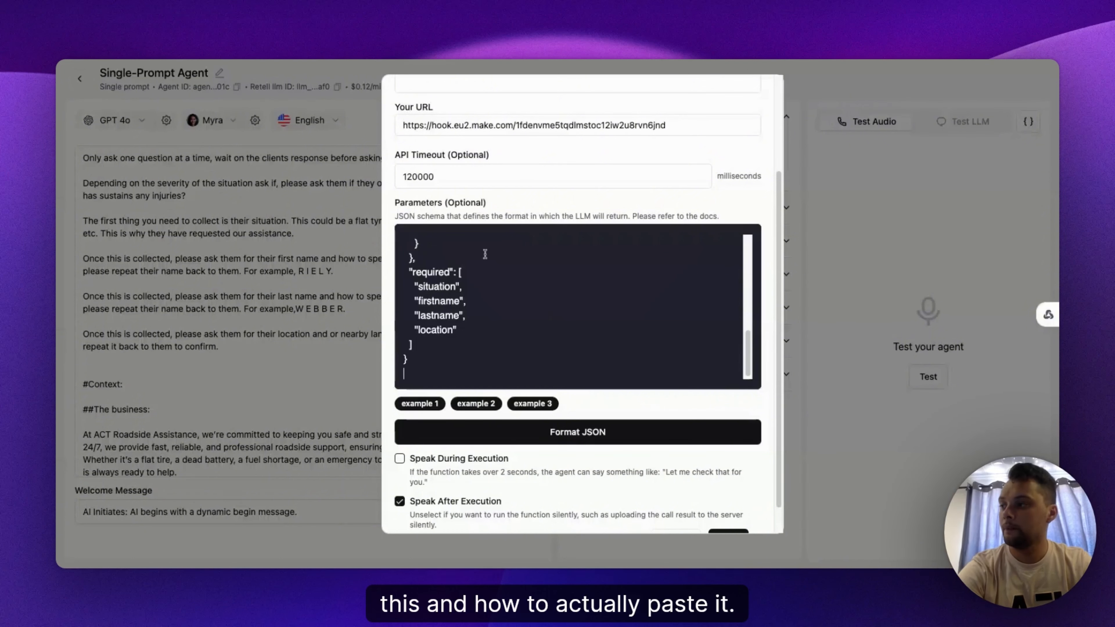
Step: Review the custom function's JSON parameters schema, reading each property's type and description
scroll(526, 315, up, 3)
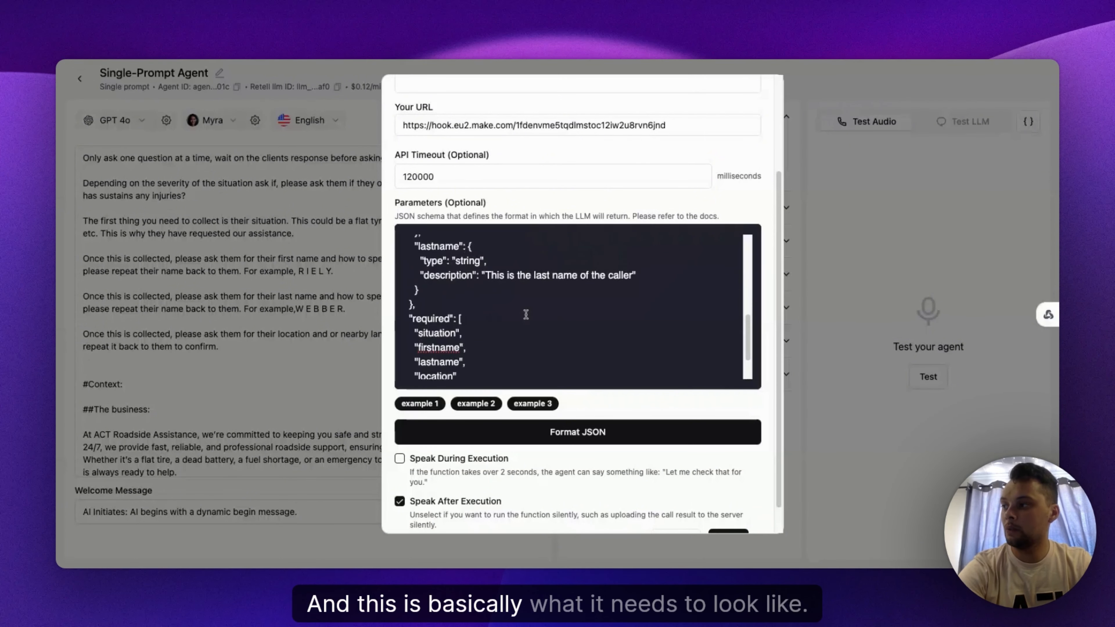
scroll(526, 314, up, 5)
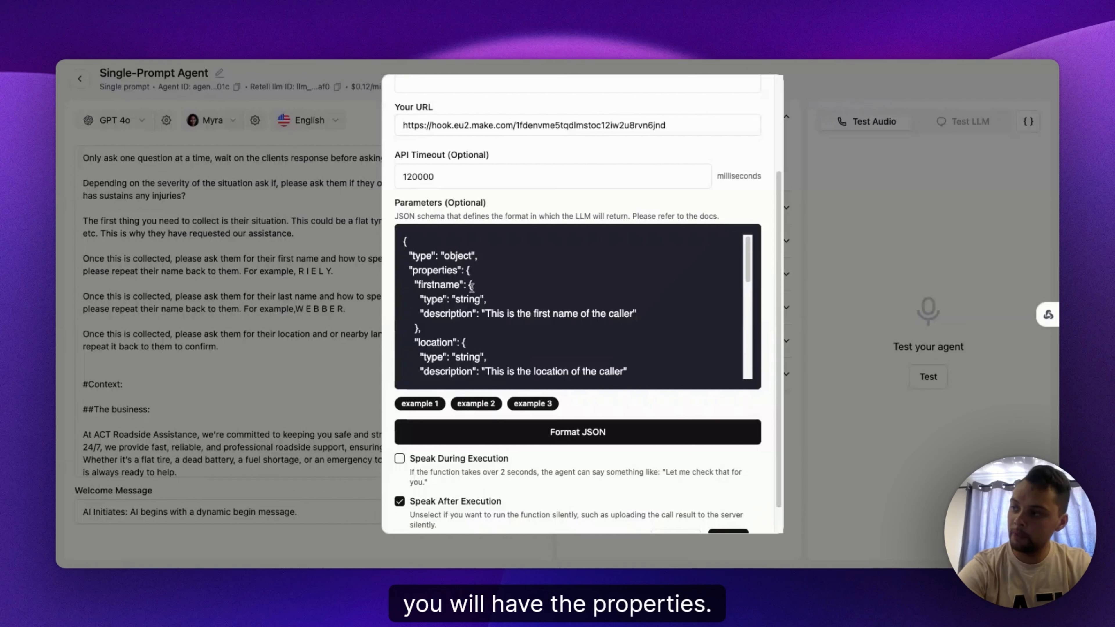
drag(418, 287, 460, 313)
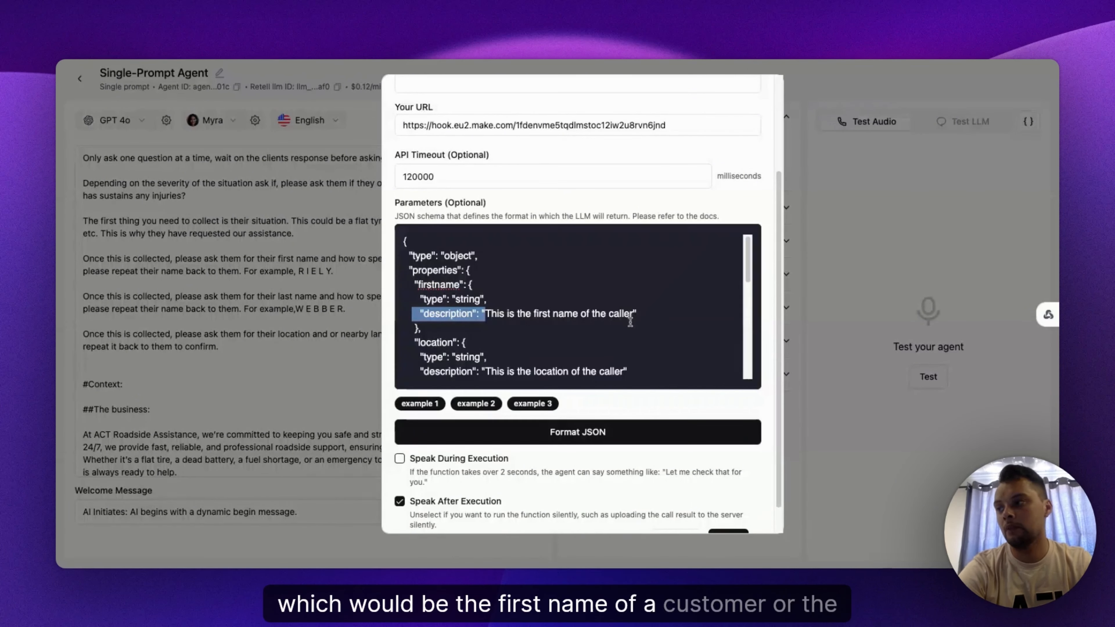
scroll(630, 321, down, 5)
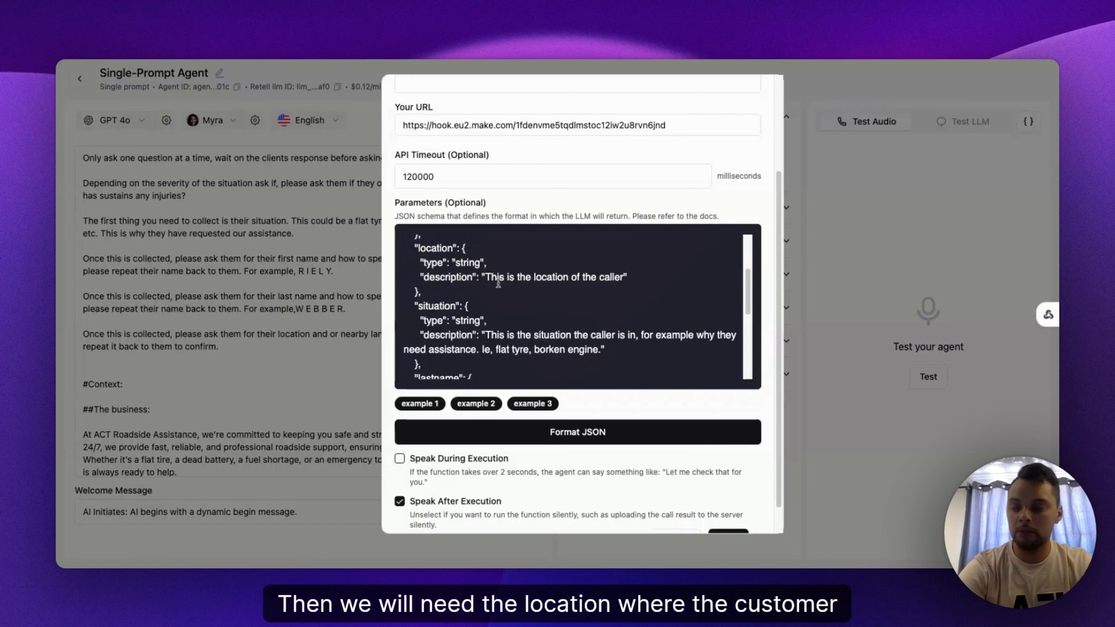
scroll(514, 296, down, 1)
scroll(514, 297, down, 1)
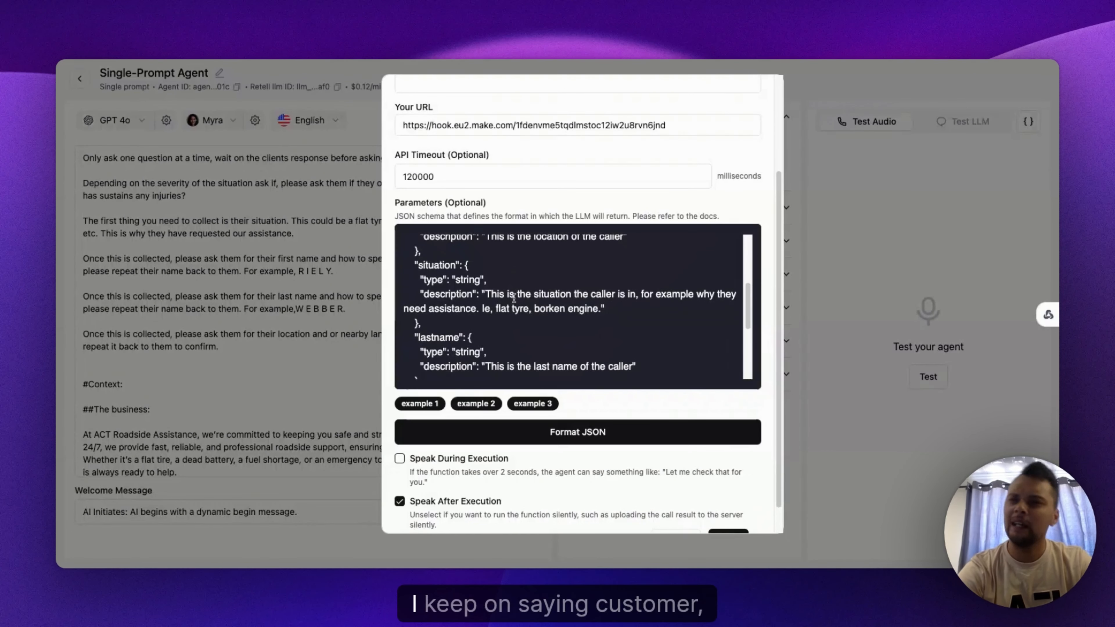
triple_click(408, 269)
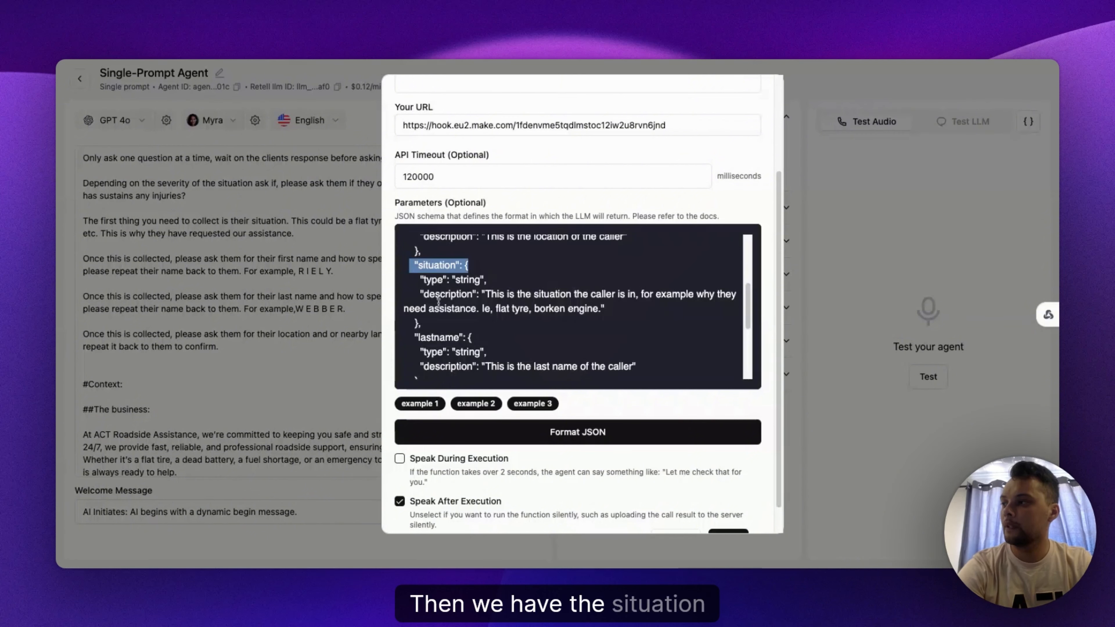
click(417, 295)
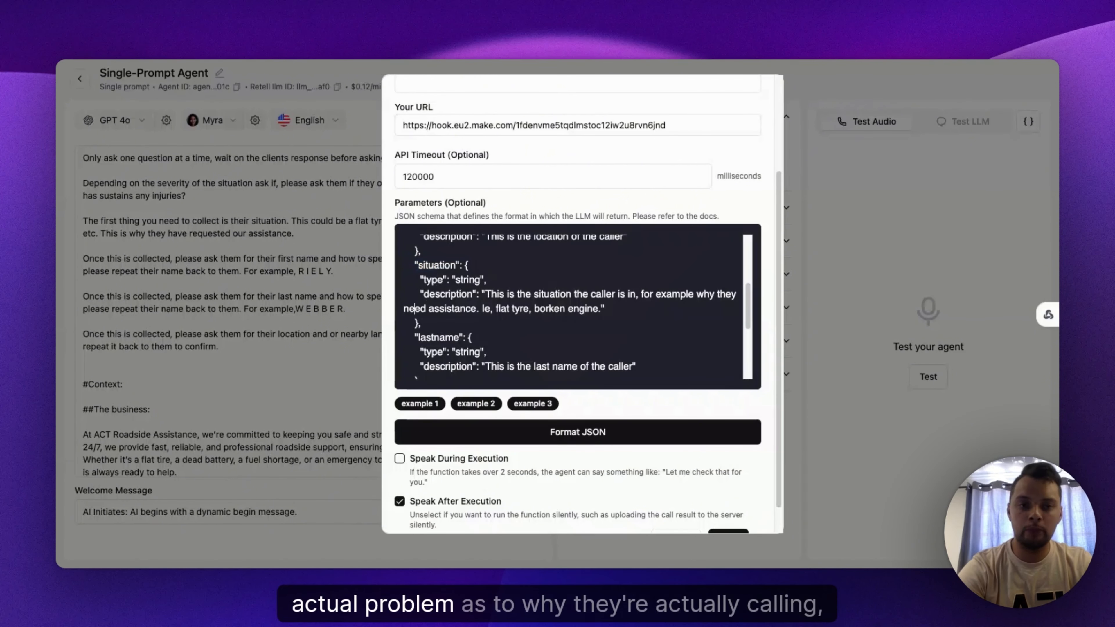
scroll(506, 303, down, 3)
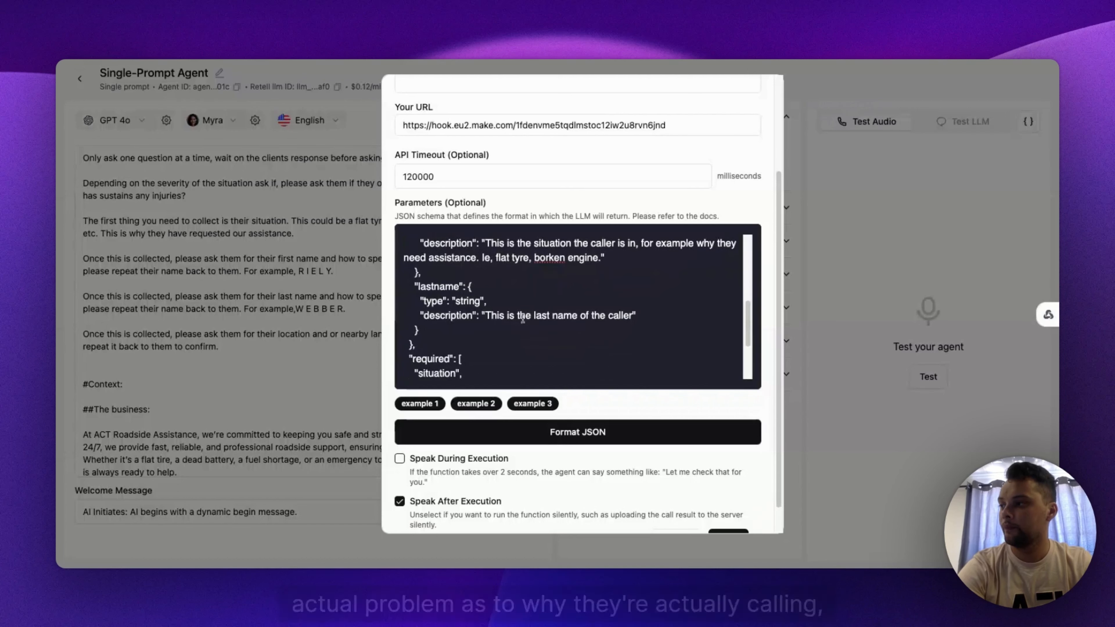
scroll(513, 324, down, 1)
Step: Correct the typo "borken" to "broken" in the situation description, check the required fields, and save the custom function
double_click(545, 254)
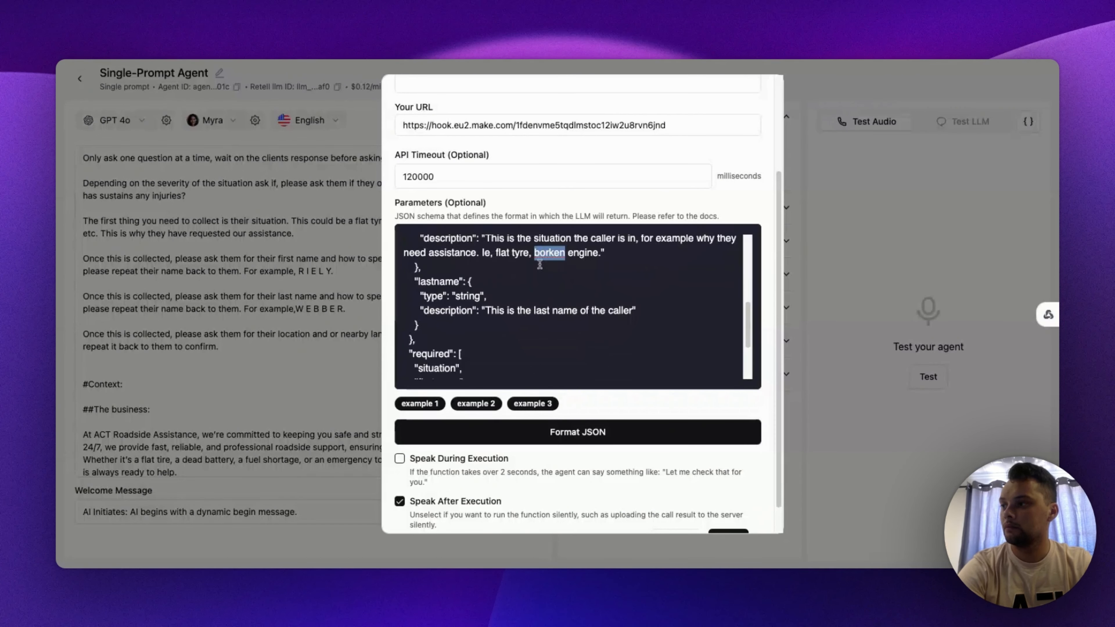
text(bro)
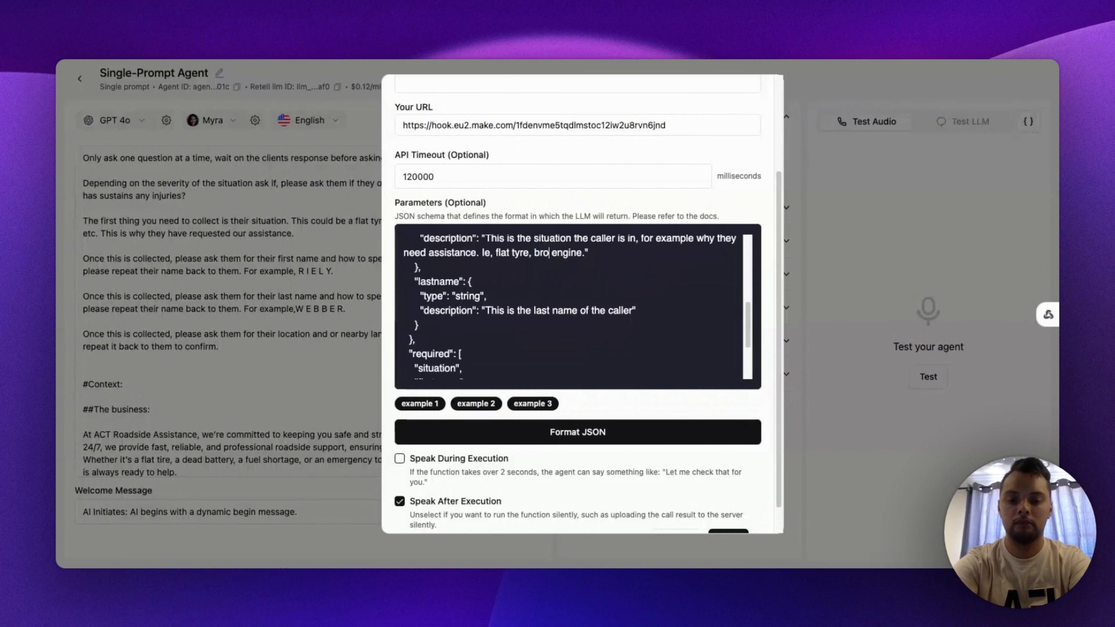
text(ken)
scroll(480, 309, down, 1)
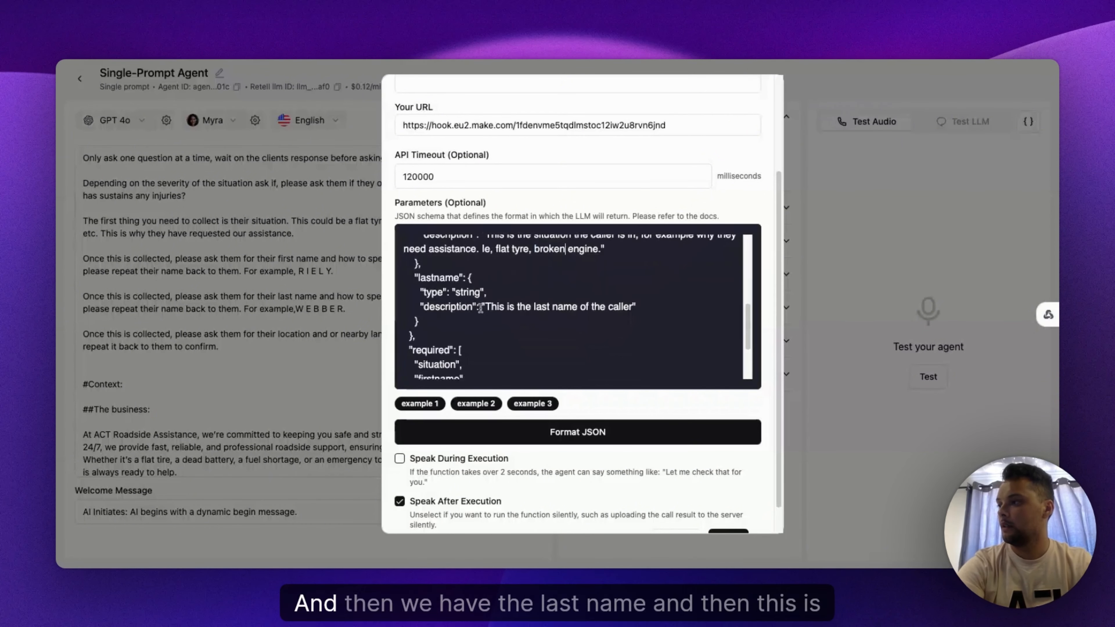
scroll(480, 308, down, 1)
scroll(431, 327, down, 1)
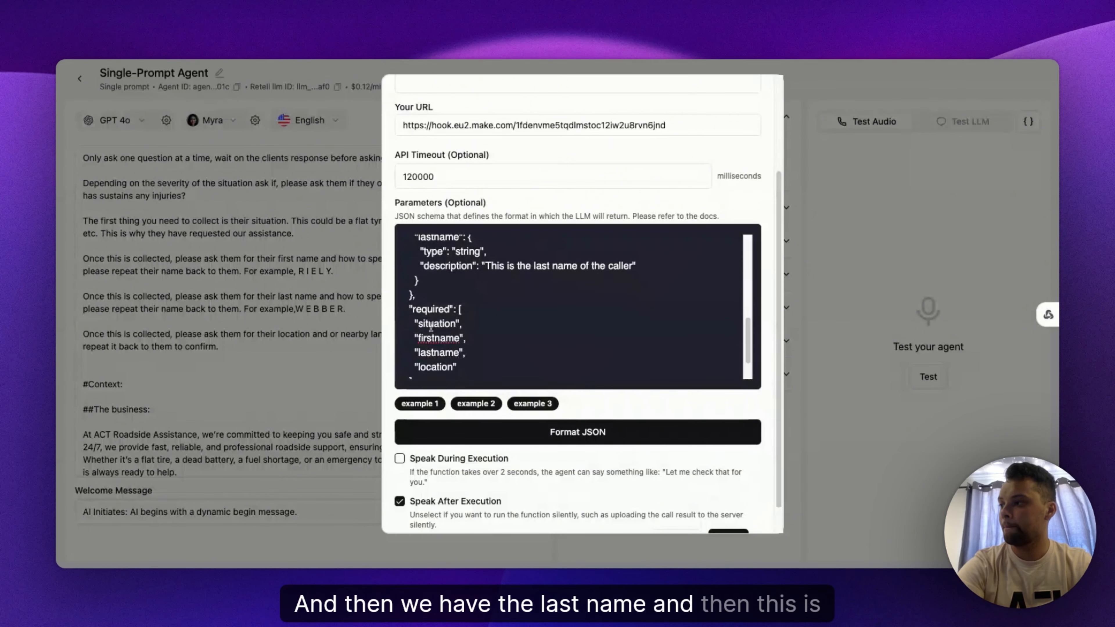
drag(406, 309, 478, 369)
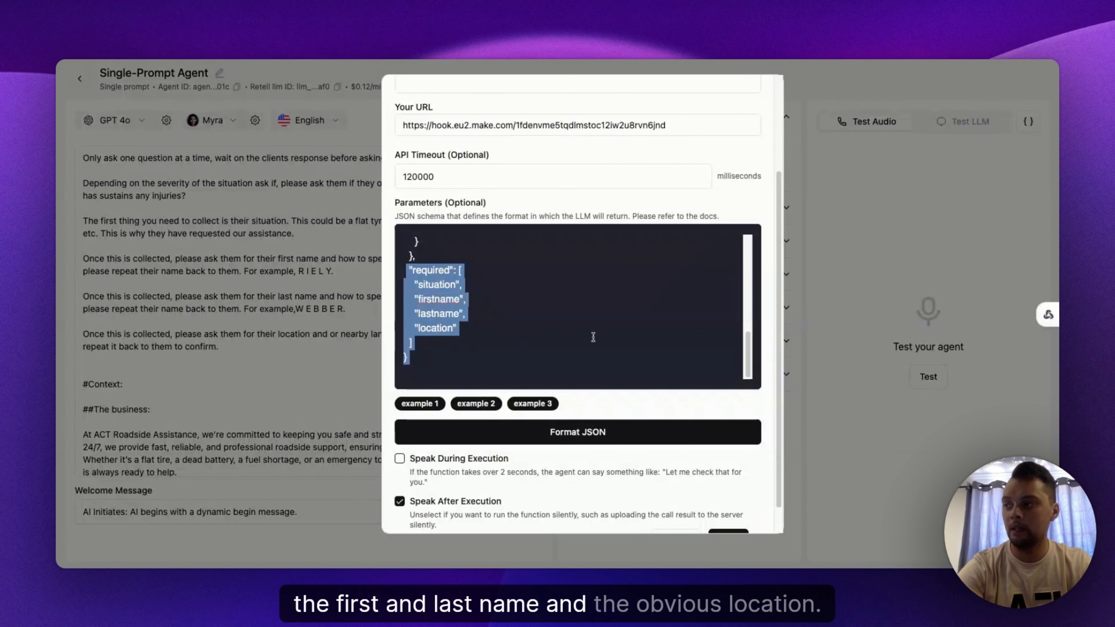
click(591, 350)
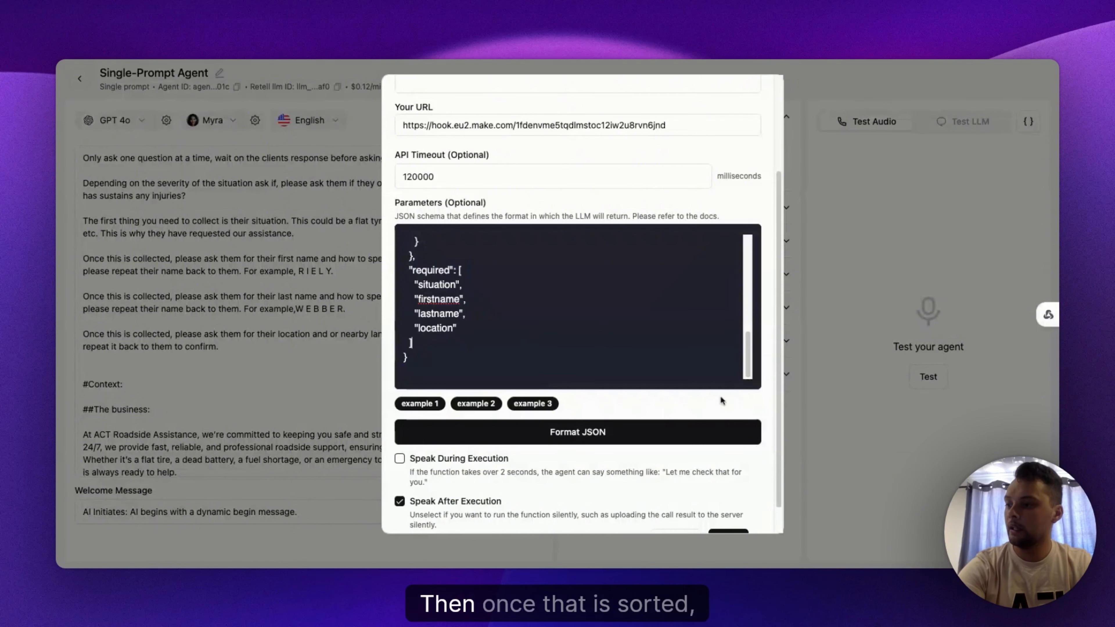
scroll(720, 396, down, 1)
click(732, 519)
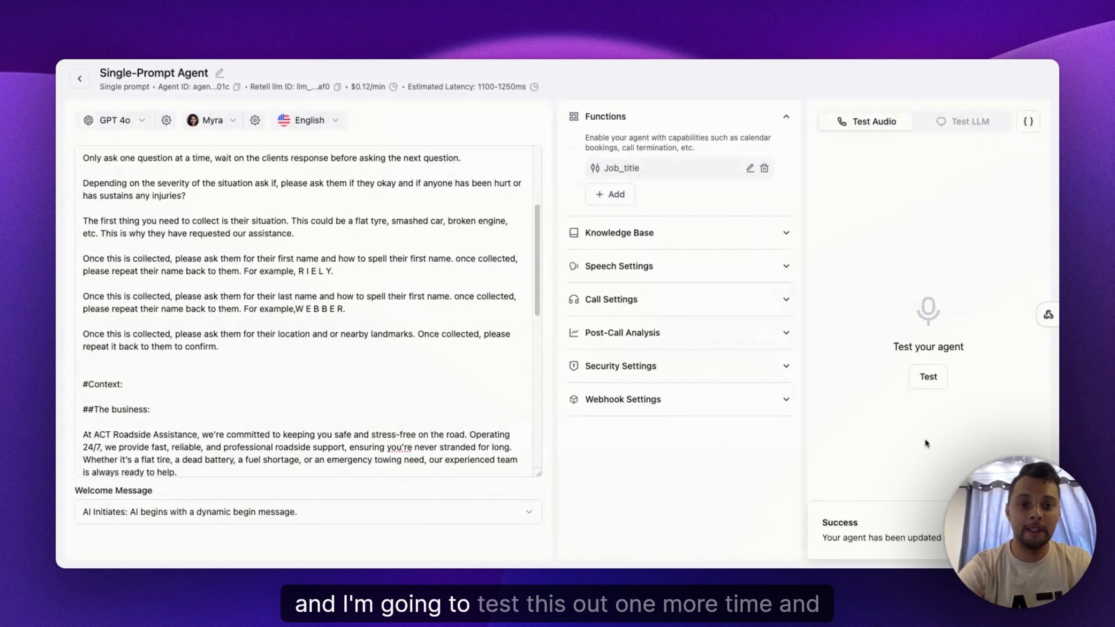
Step: Run a test audio call with the agent, following along in the prompt's collection steps, then end the call
click(932, 387)
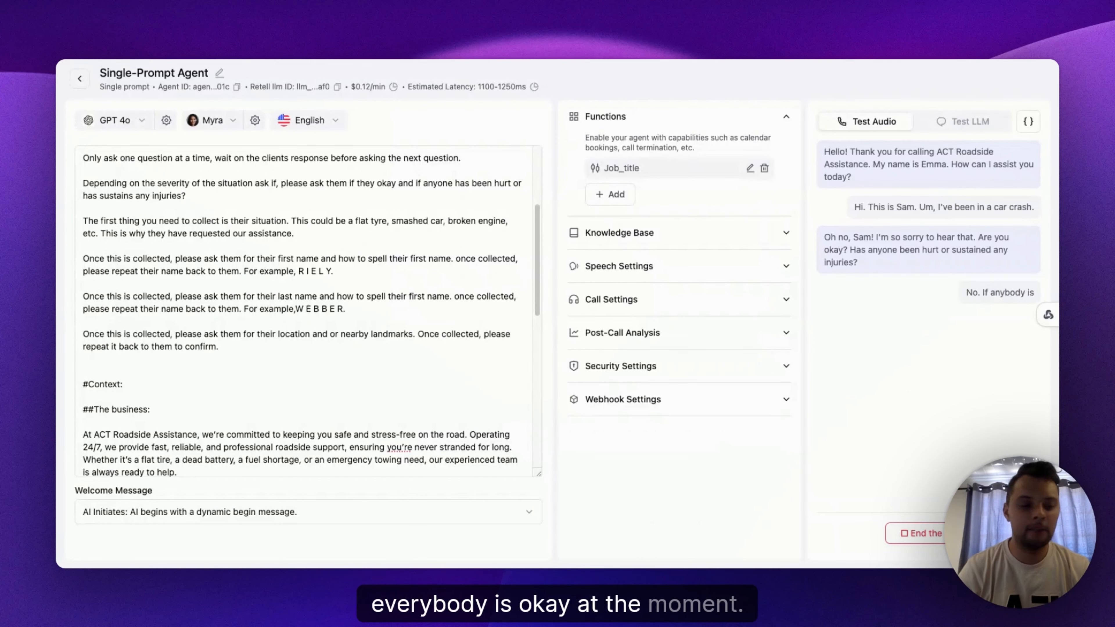
click(132, 276)
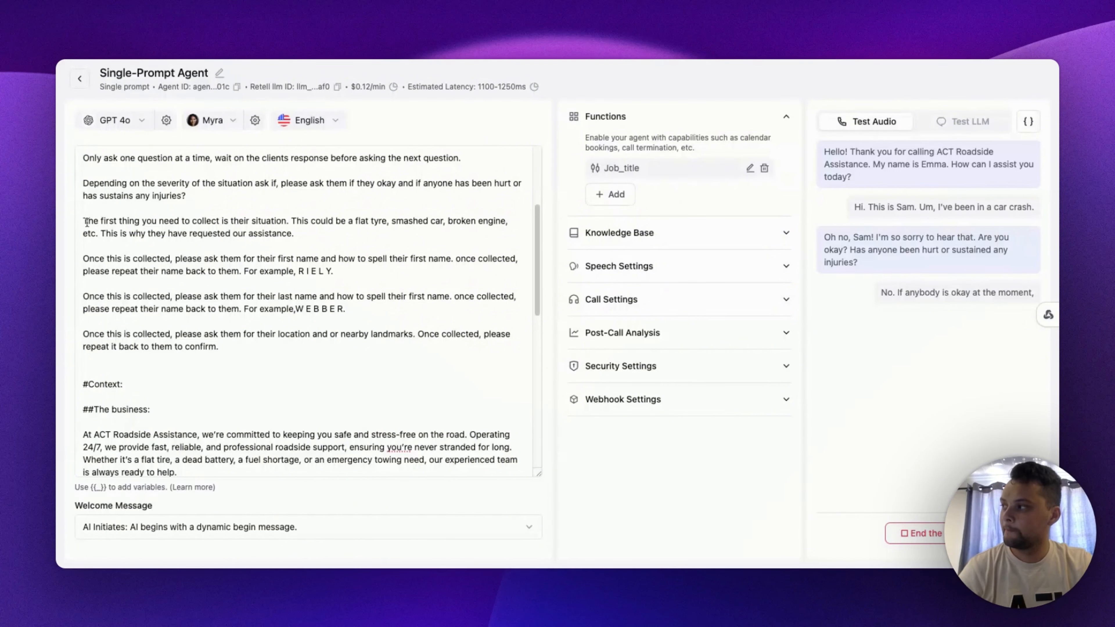
drag(84, 223, 295, 234)
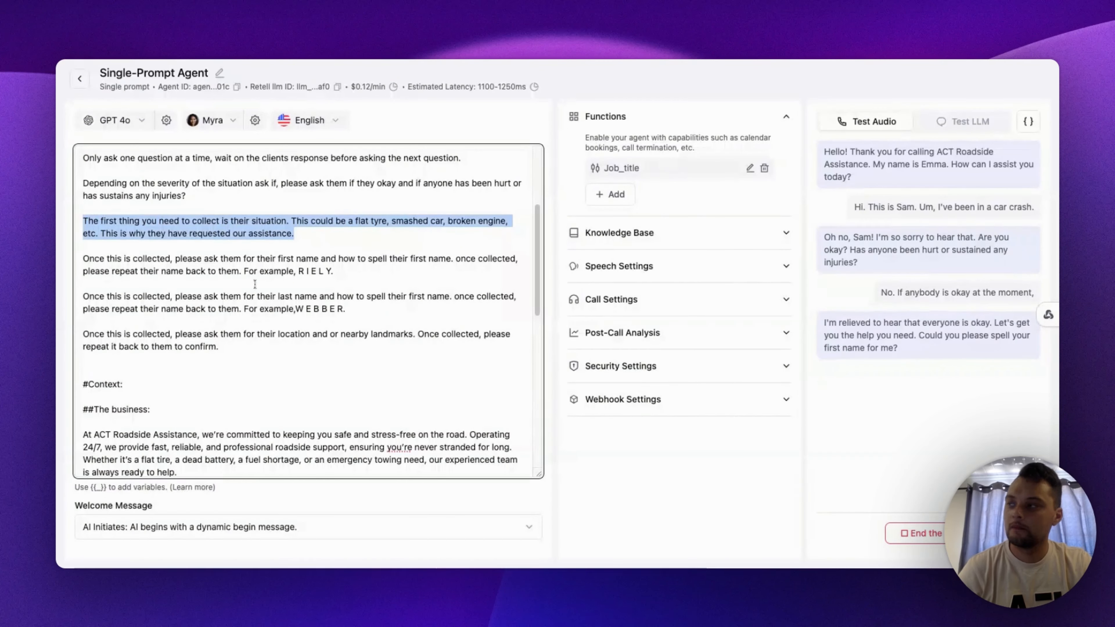
drag(82, 262, 359, 273)
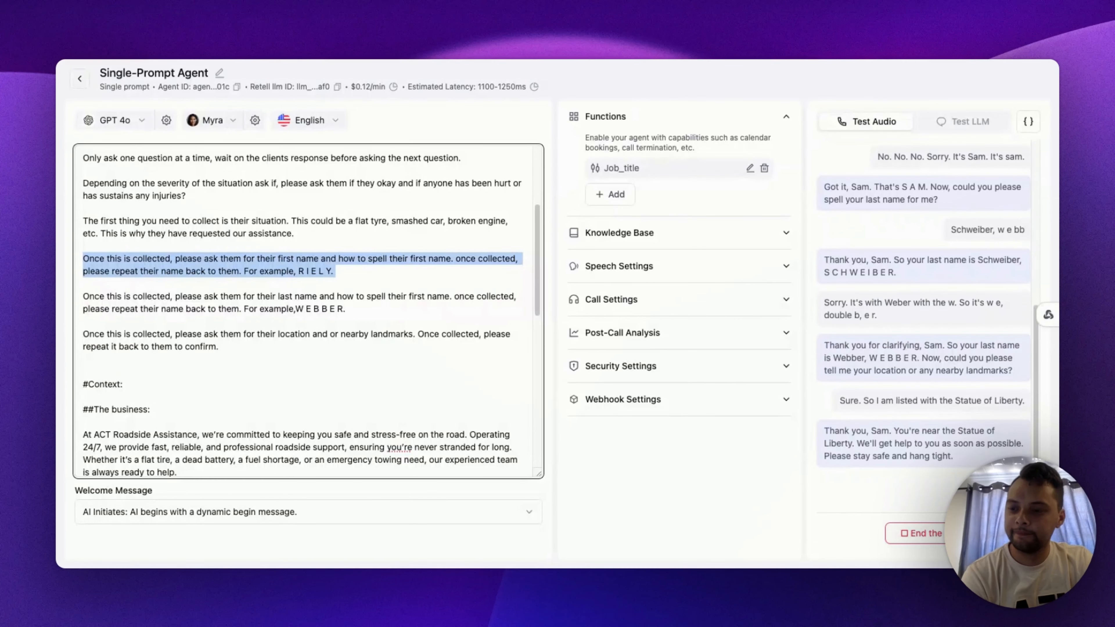
click(954, 533)
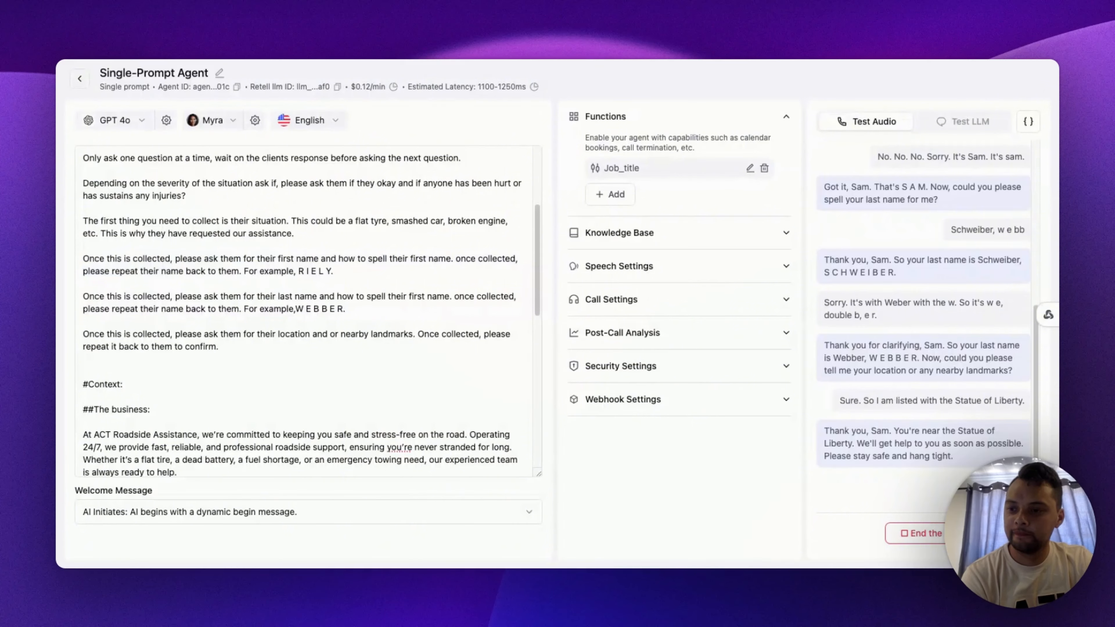